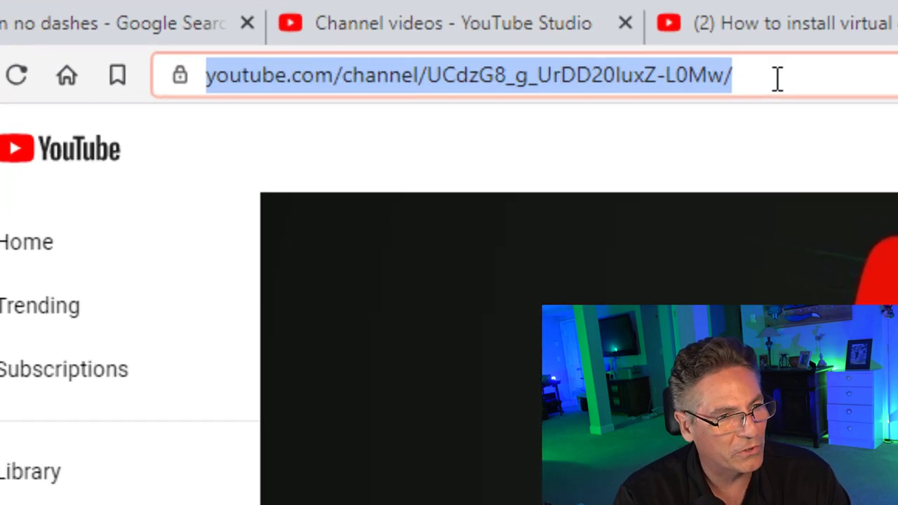
# - Search for 'OBS media Controls' to find the Media Controls plugin page on the OBS Forums
pyautogui.write('OBS m')
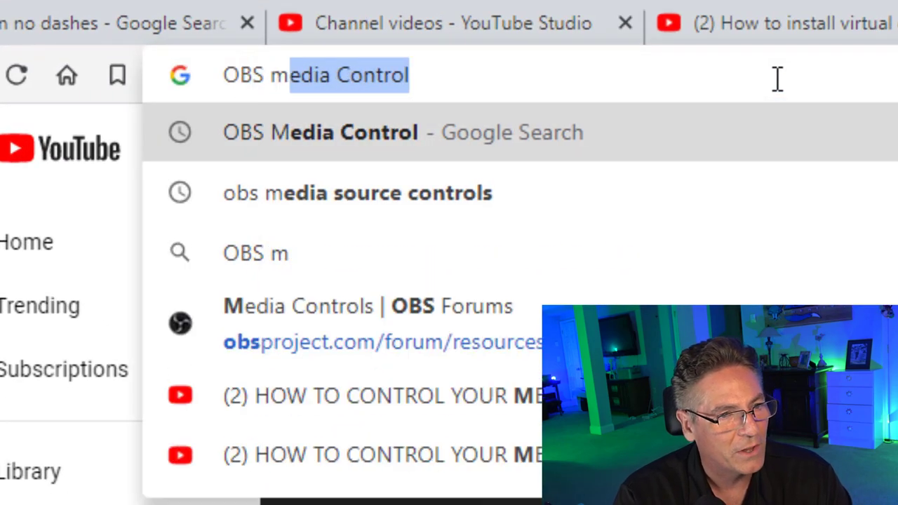
pyautogui.write('edia')
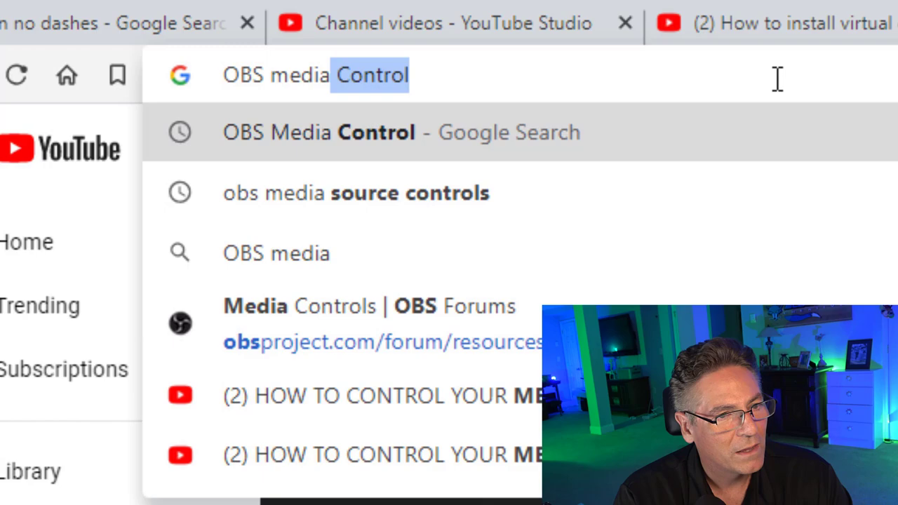
pyautogui.write(' Co')
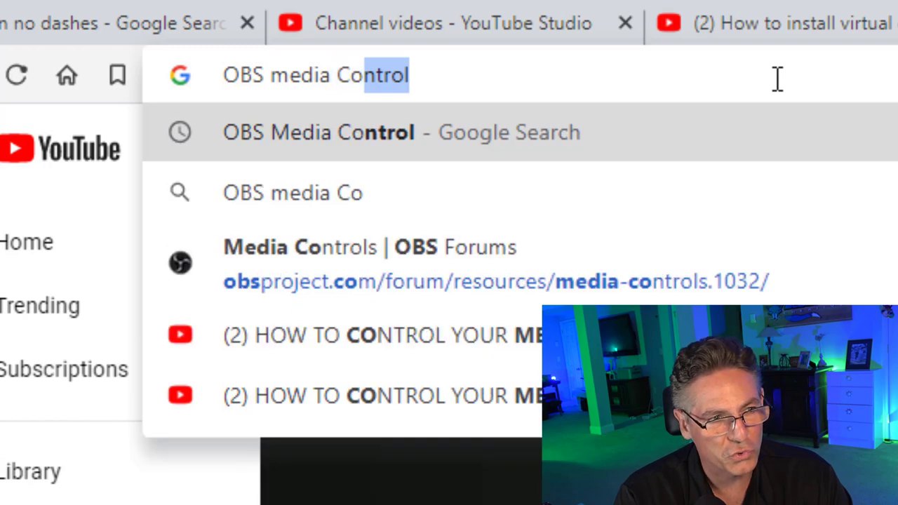
pyautogui.write('ntrols')
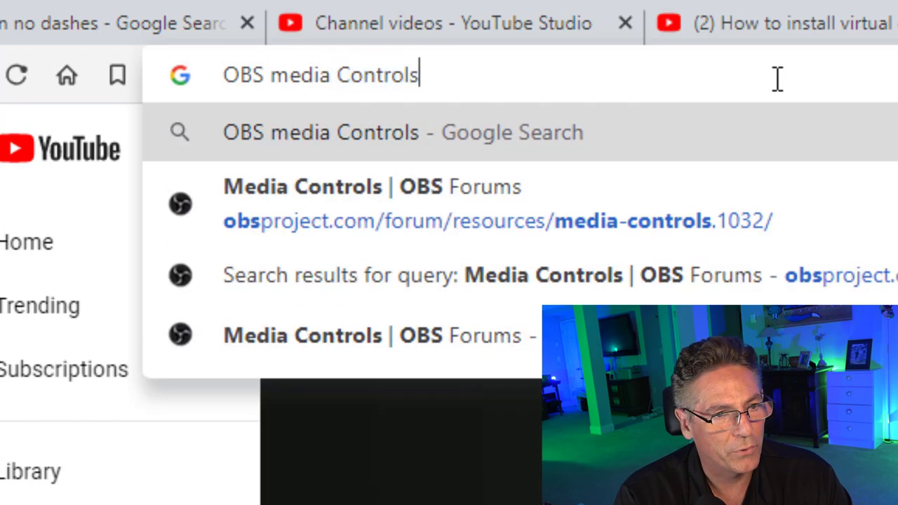
pyautogui.press('Return')
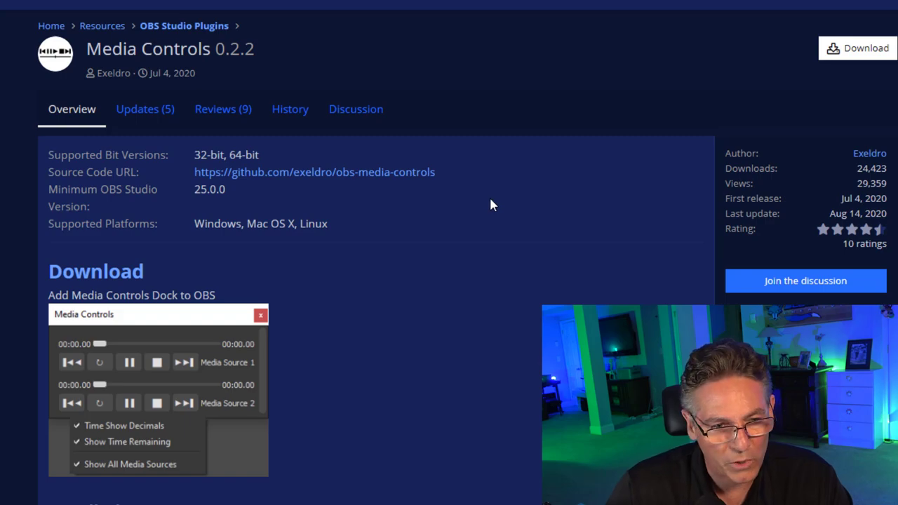
pyautogui.scroll(-2, 490, 205)
pyautogui.scroll(-7, 492, 207)
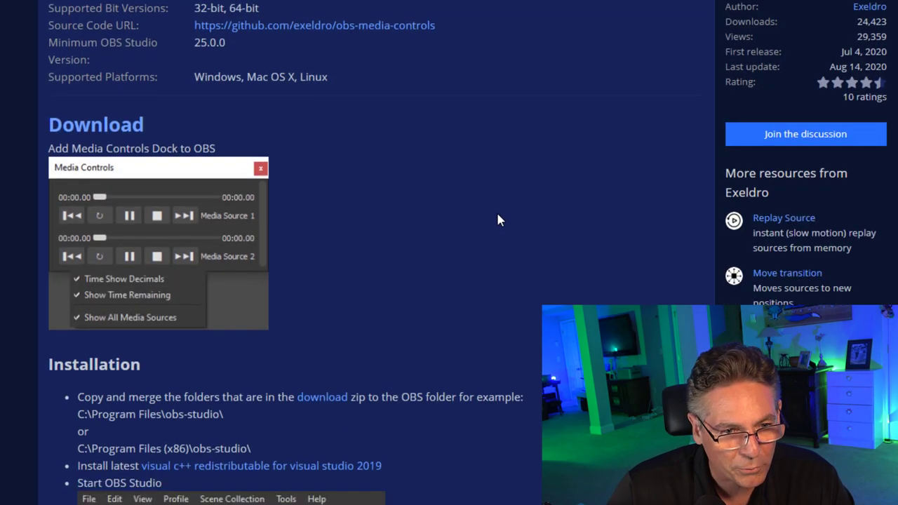
pyautogui.scroll(-10, 498, 210)
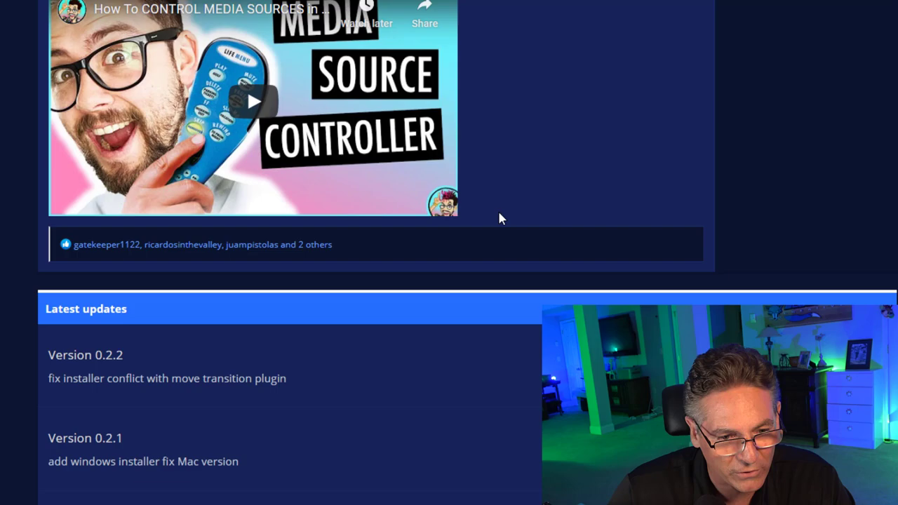
pyautogui.scroll(14, 500, 224)
pyautogui.scroll(5, 500, 213)
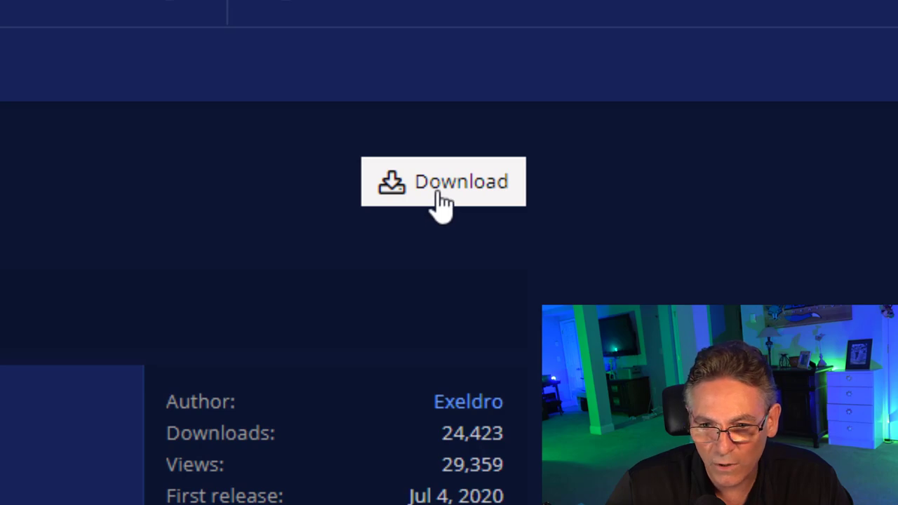
pyautogui.scroll(-5, 447, 204)
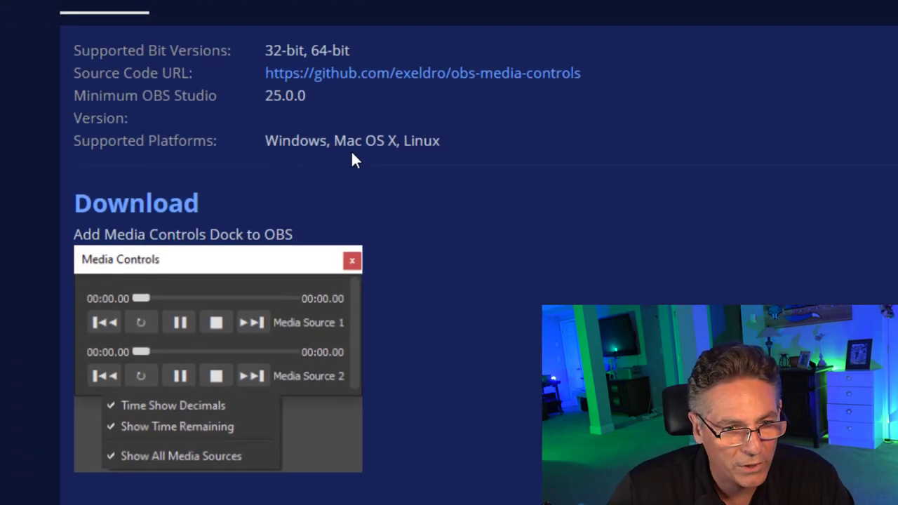
pyautogui.moveTo(489, 148); pyautogui.dragTo(105, 177)
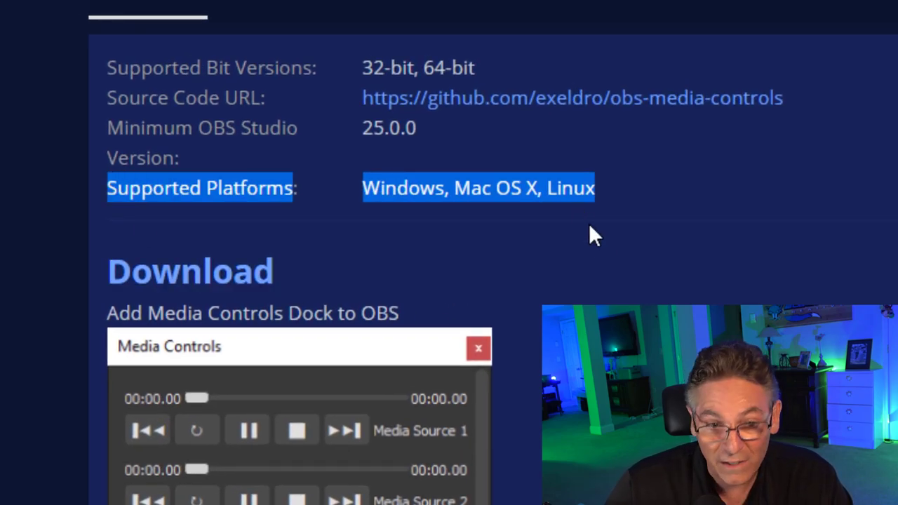
pyautogui.scroll(-6, 598, 283)
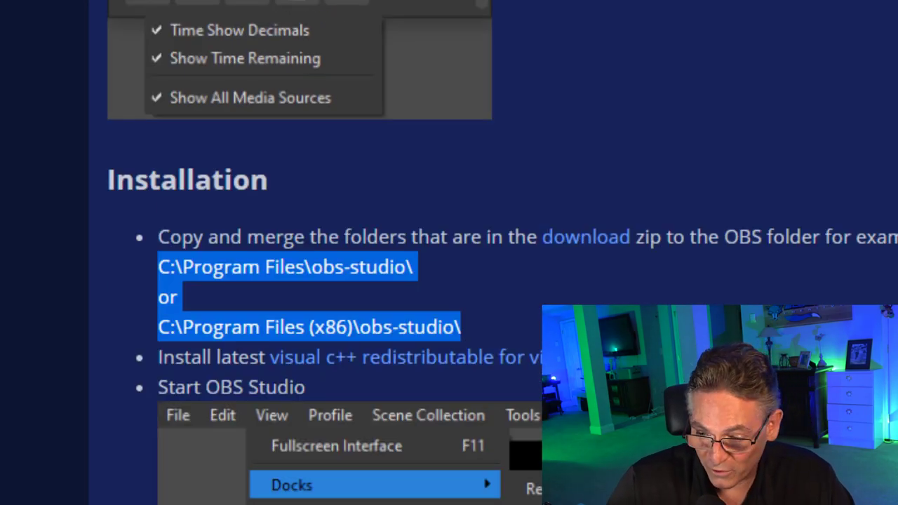
pyautogui.hotkey('alt', 'Tab')
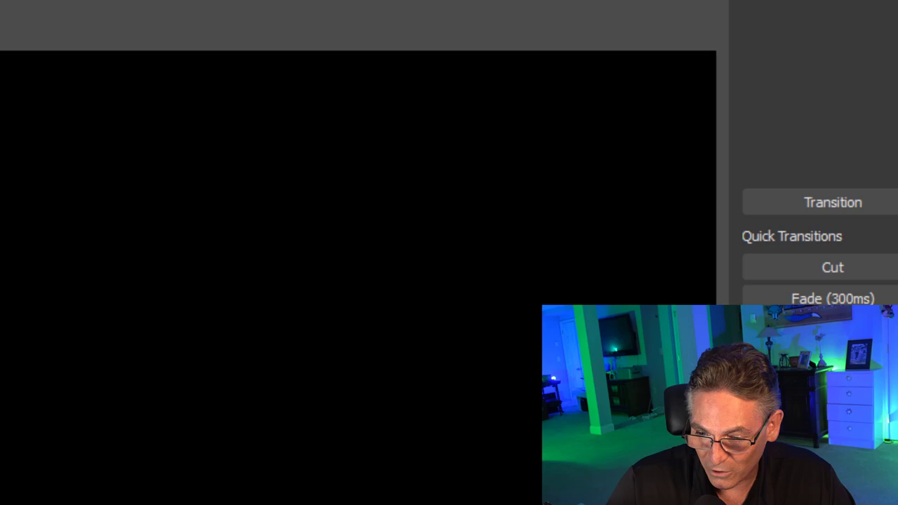
pyautogui.hotkey('alt', 'Tab')
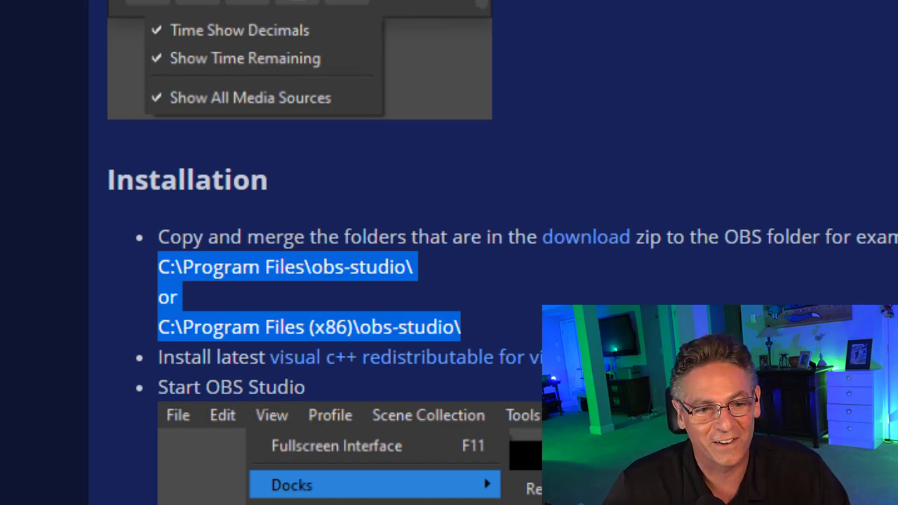
pyautogui.scroll(5, 449, 253)
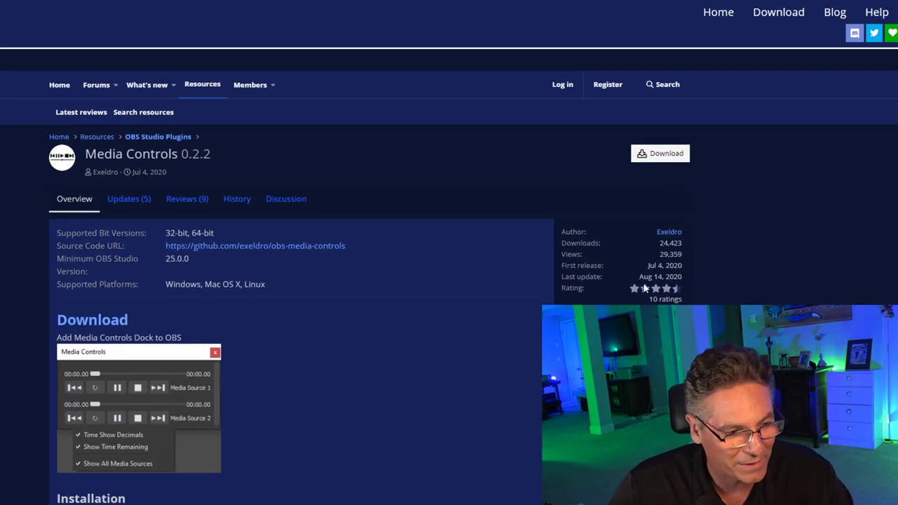
# - Download media-controls-0.2.2-windows-installer.zip from the plugin's list of downloadable files
pyautogui.click(659, 153)
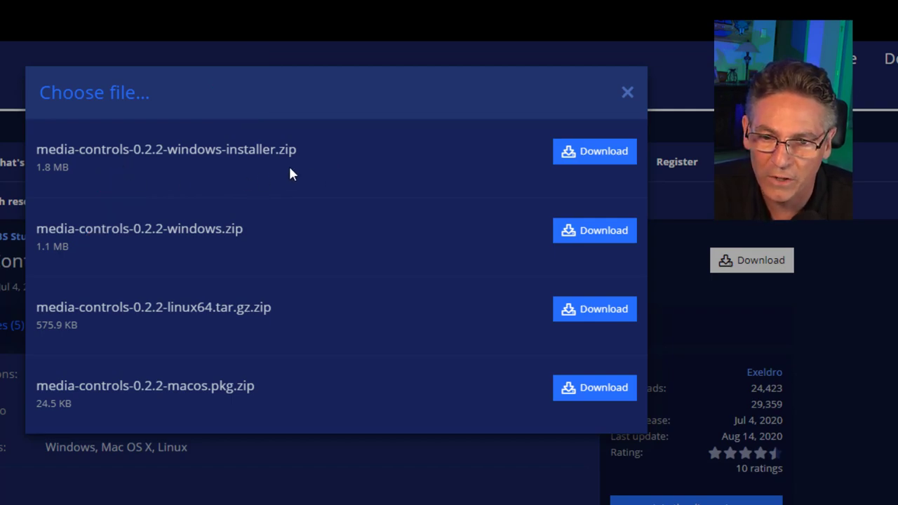
pyautogui.moveTo(317, 148); pyautogui.dragTo(63, 149)
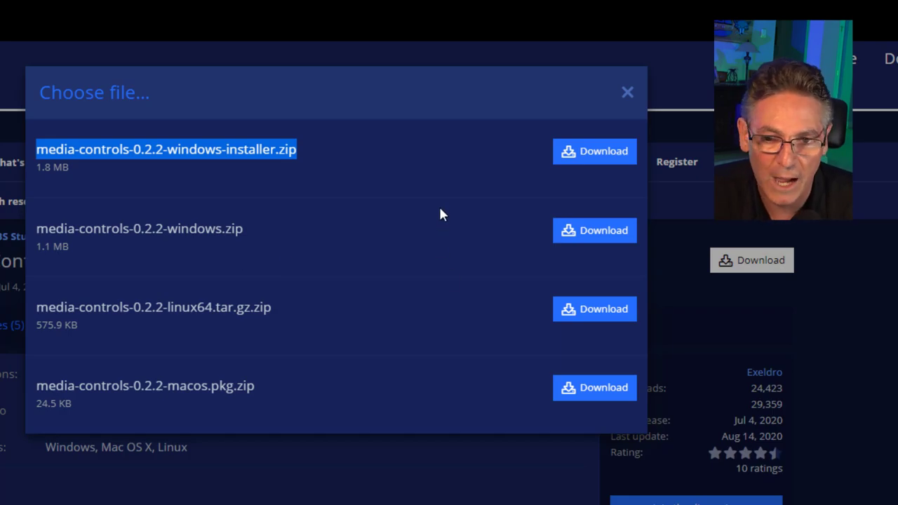
pyautogui.click(576, 163)
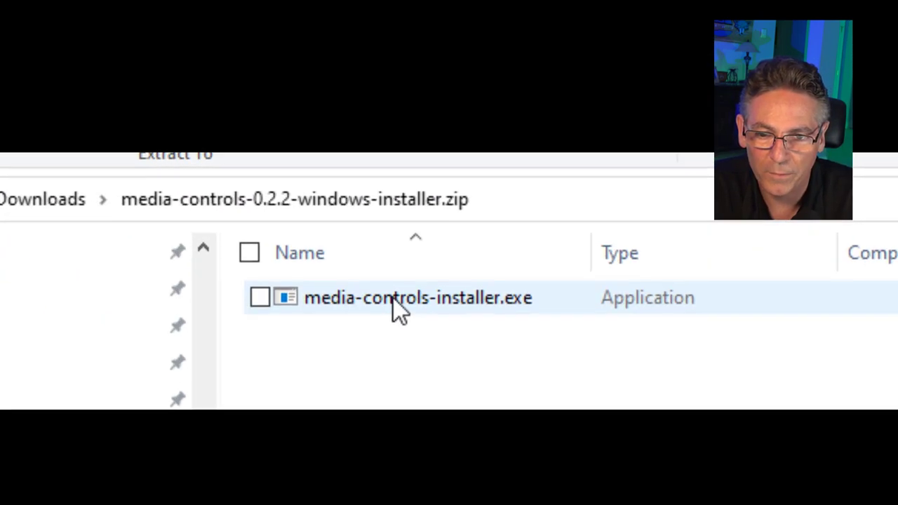
# - Run media-controls-installer.exe despite the SmartScreen warning and install Media Controls into C:\Program Files\obs-studio
pyautogui.doubleClick(395, 298)
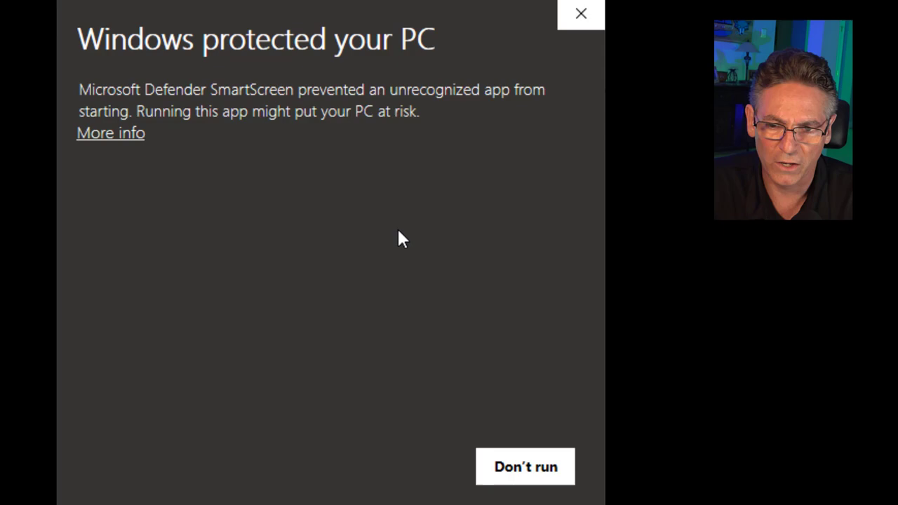
pyautogui.click(115, 137)
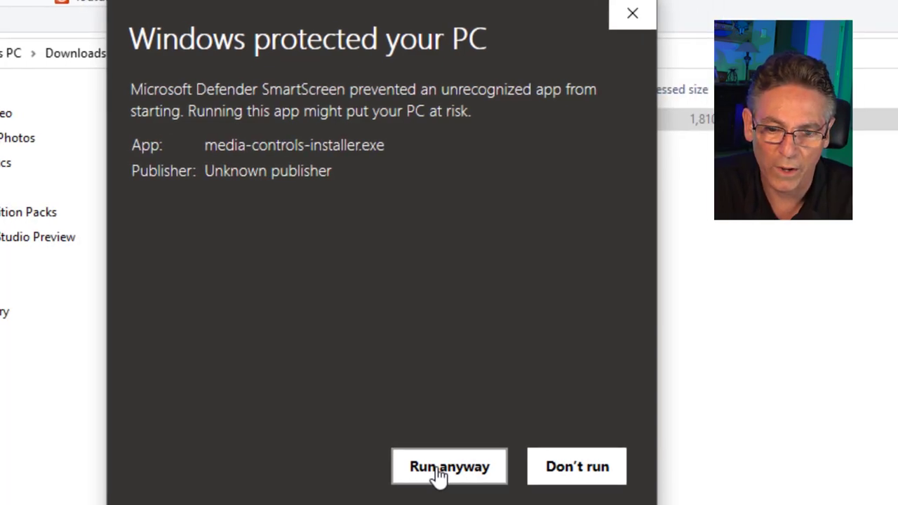
pyautogui.click(381, 482)
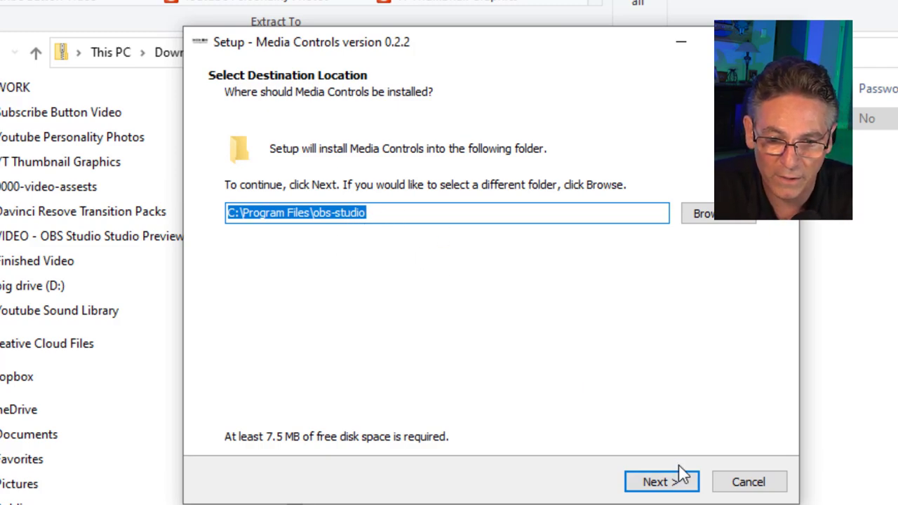
pyautogui.click(661, 484)
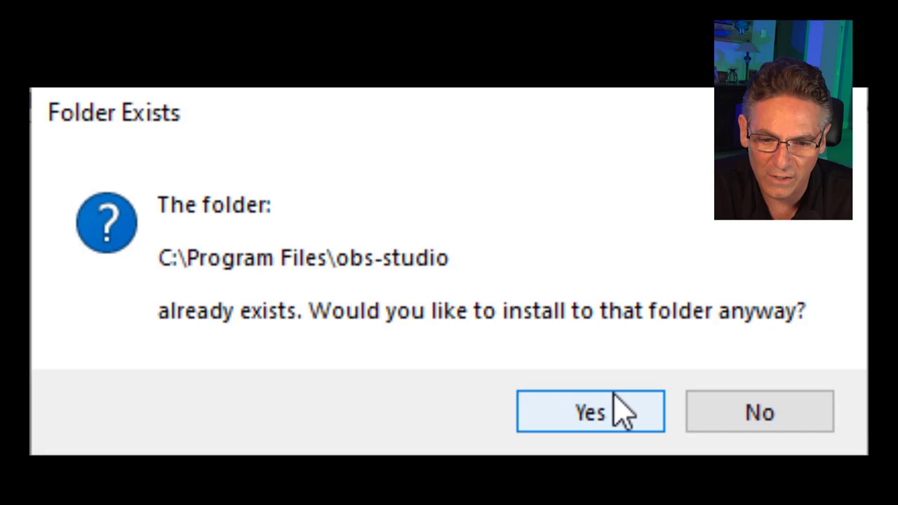
pyautogui.click(612, 414)
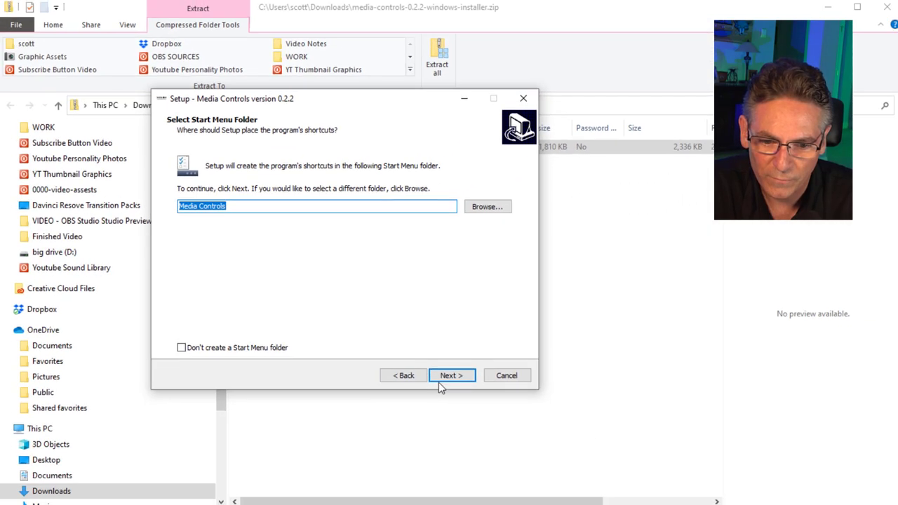
pyautogui.click(448, 378)
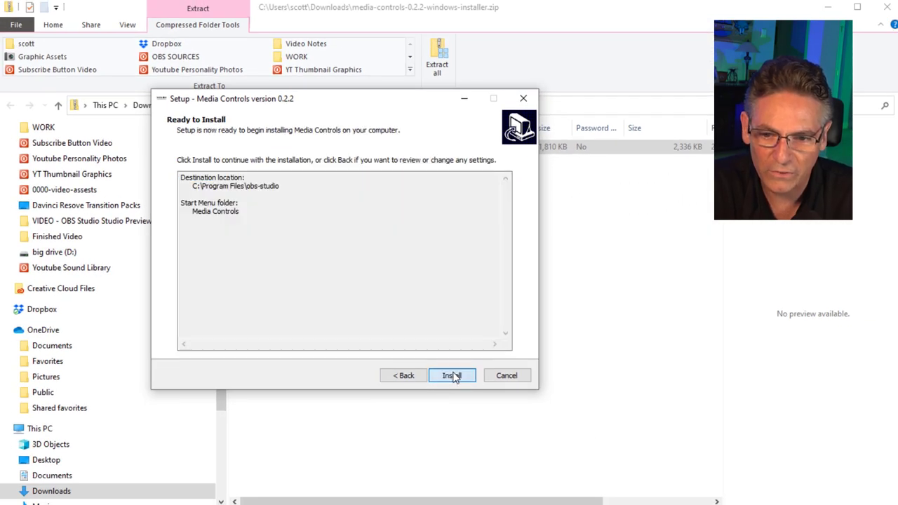
pyautogui.click(453, 376)
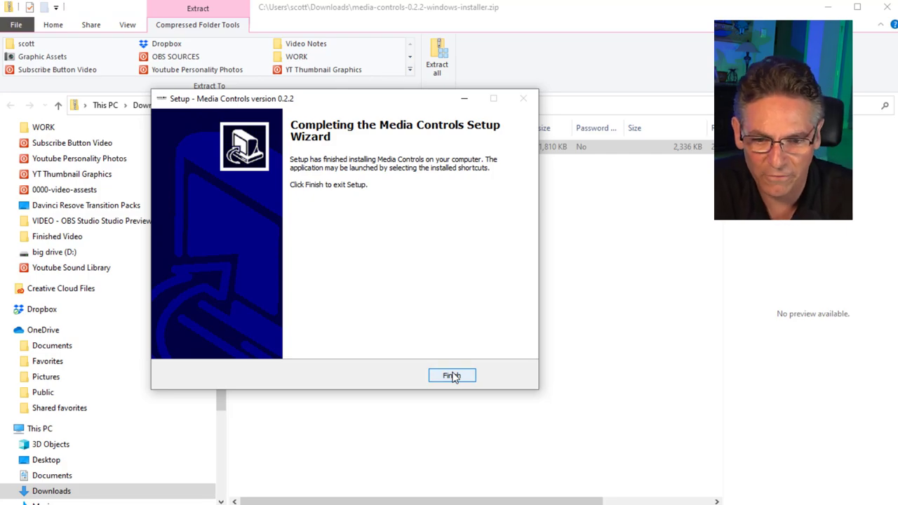
pyautogui.click(452, 377)
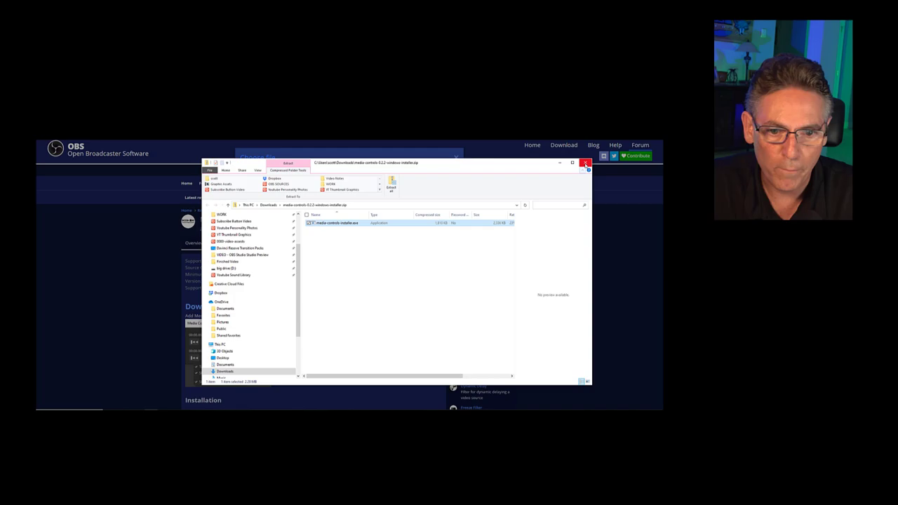
# - Close the file windows and download the Visual C++ redistributable for Visual Studio 2019
pyautogui.click(585, 164)
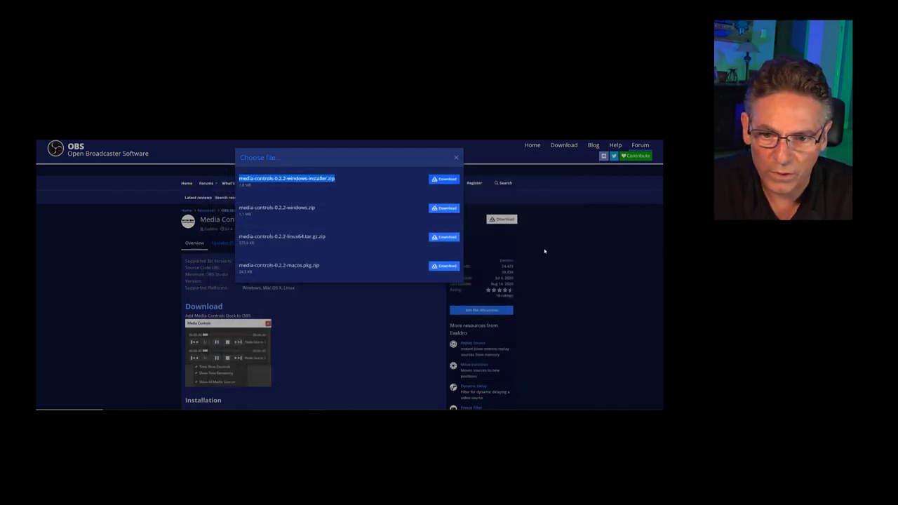
pyautogui.click(456, 157)
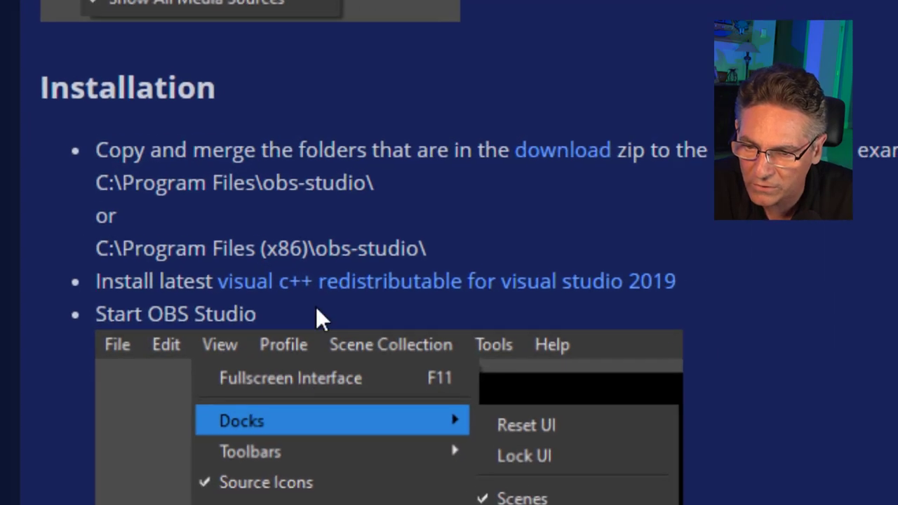
pyautogui.tripleClick(175, 318)
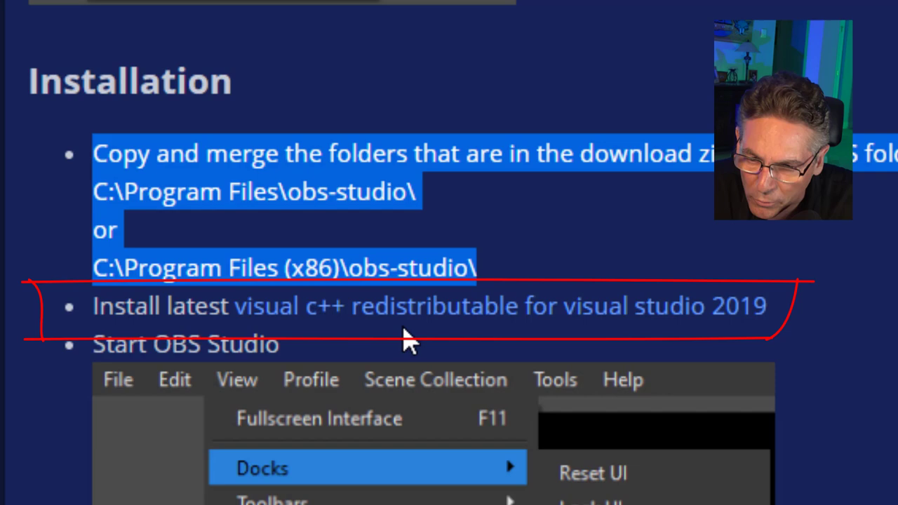
pyautogui.click(506, 319)
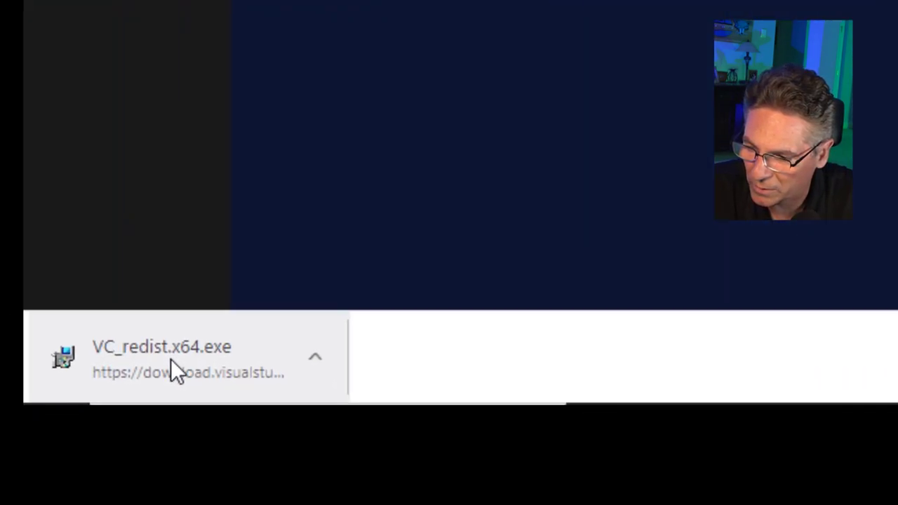
# - Run VC_redist.x64.exe and install the Visual C++ 2015-2019 Redistributable (x64)
pyautogui.click(171, 368)
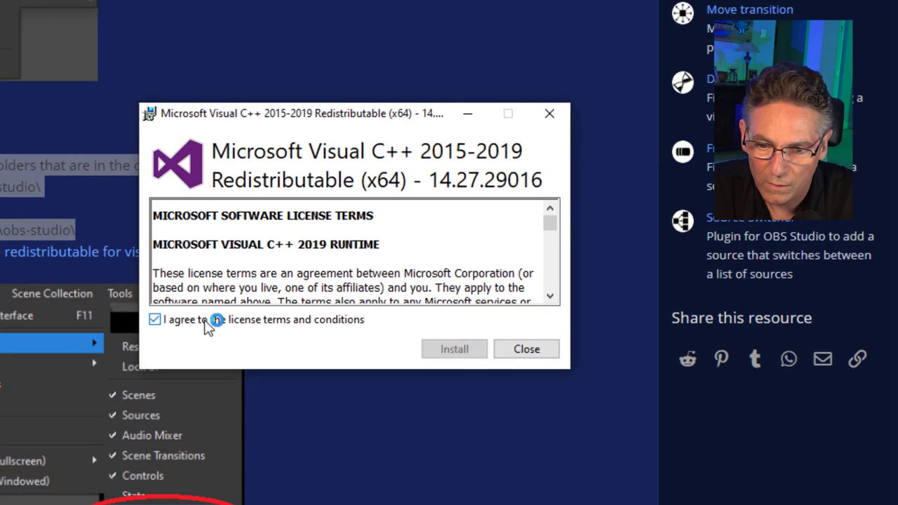
pyautogui.click(457, 357)
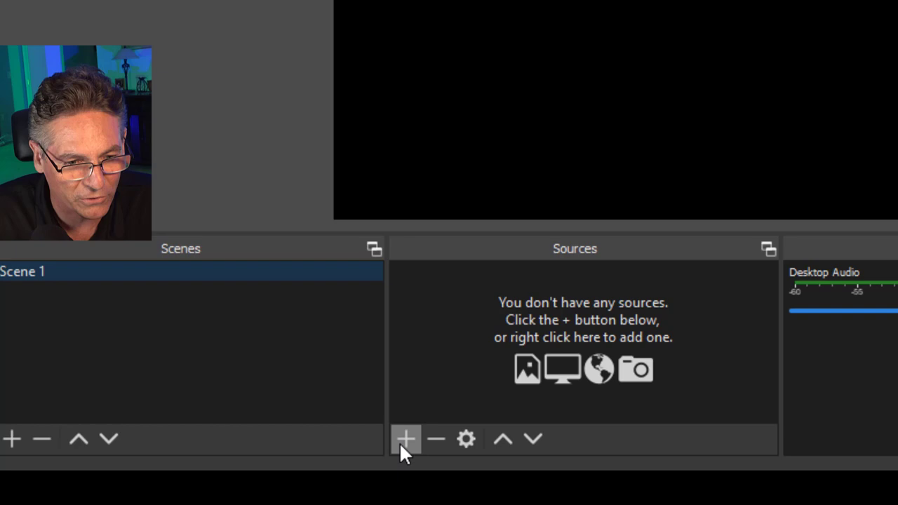
# - Add a new Media Source named 'Jen Marbles Vid' to Scene 1
pyautogui.click(404, 440)
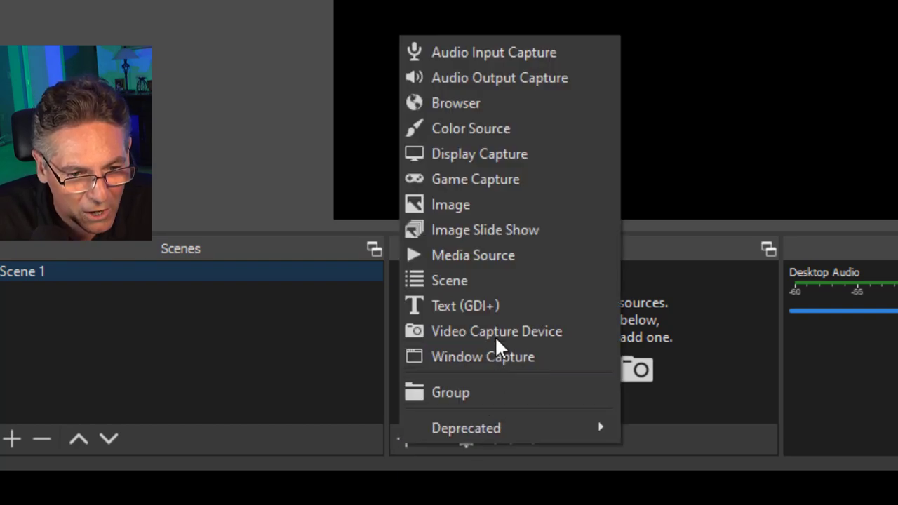
pyautogui.click(479, 255)
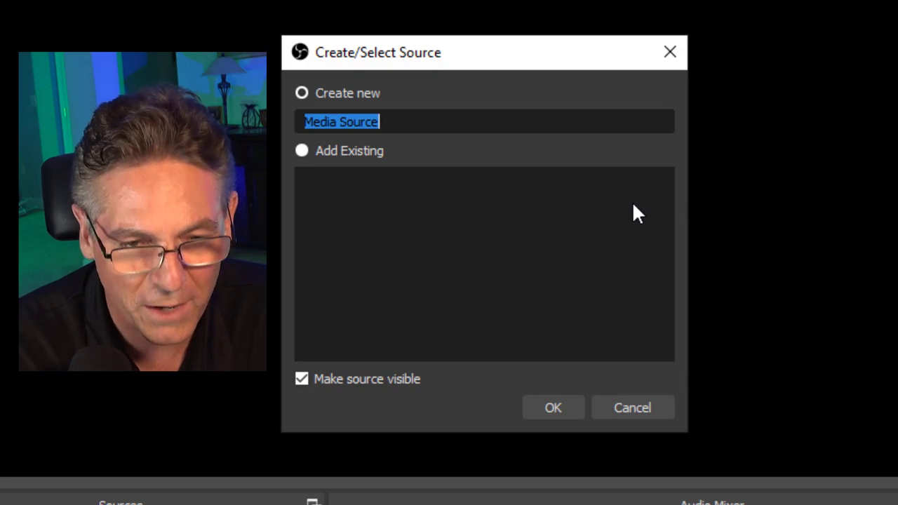
pyautogui.write('Jen Marbles')
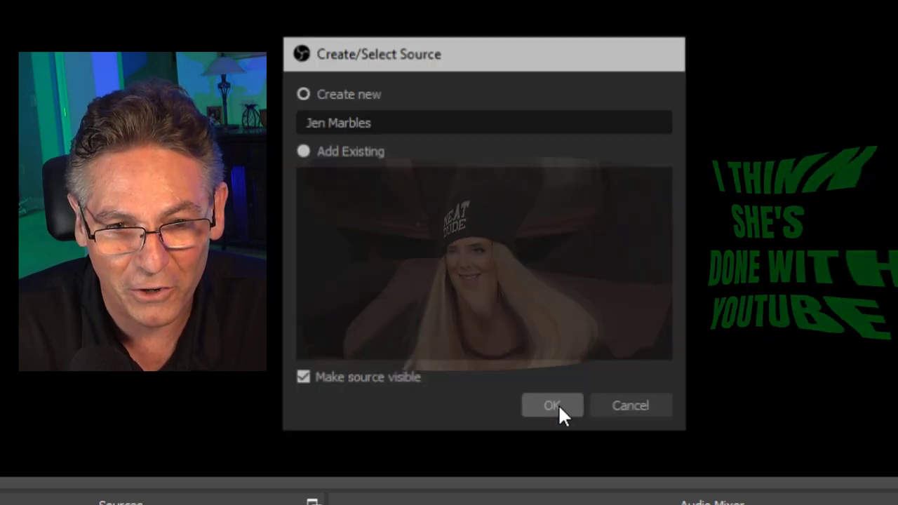
pyautogui.click(559, 405)
# - Set the source's file to jen-marbles.mp4 from Downloads and save its properties
pyautogui.click(824, 383)
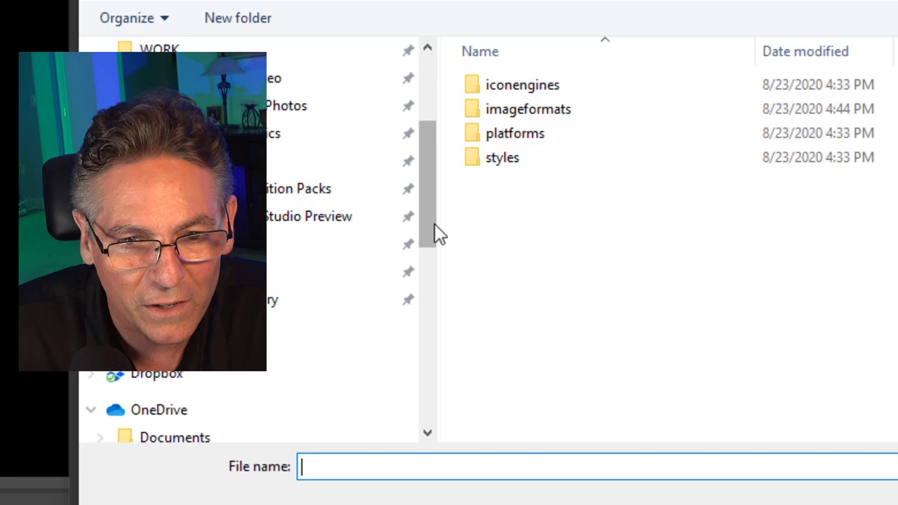
pyautogui.scroll(3, 231, 151)
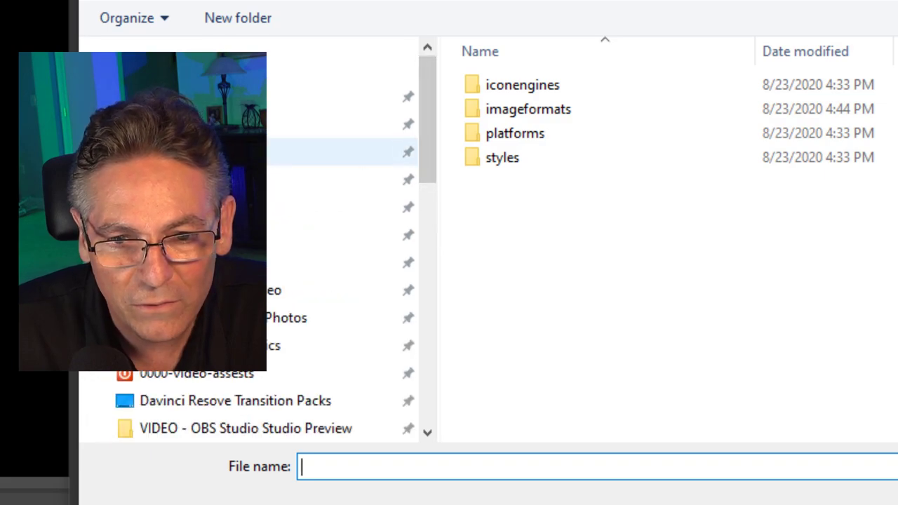
pyautogui.click(231, 151)
pyautogui.click(538, 207)
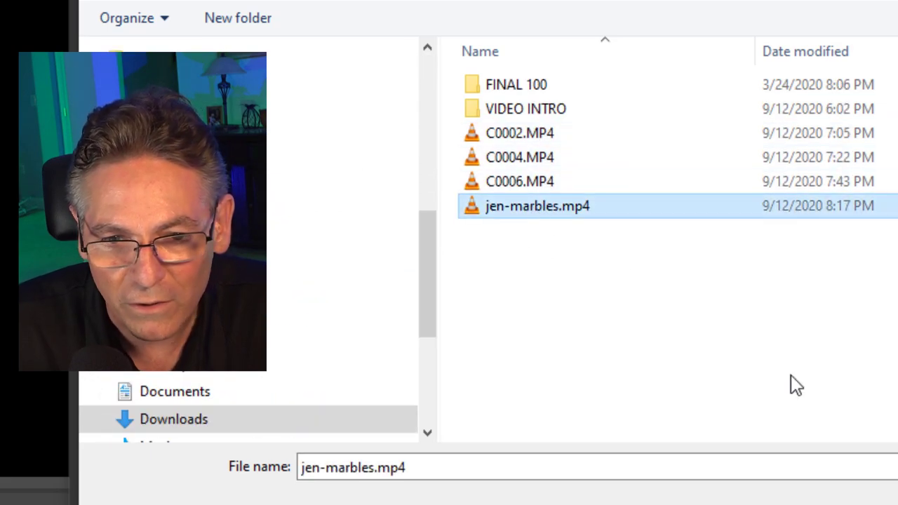
pyautogui.press('Return')
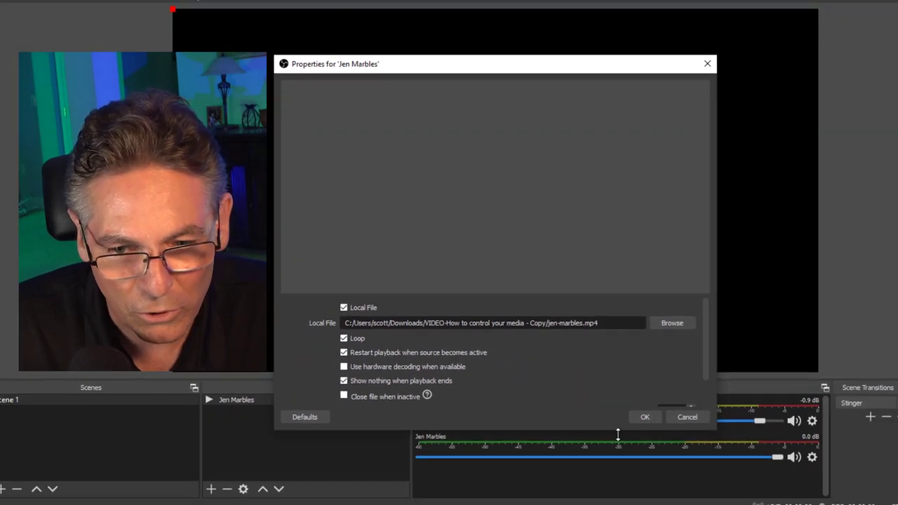
pyautogui.click(643, 416)
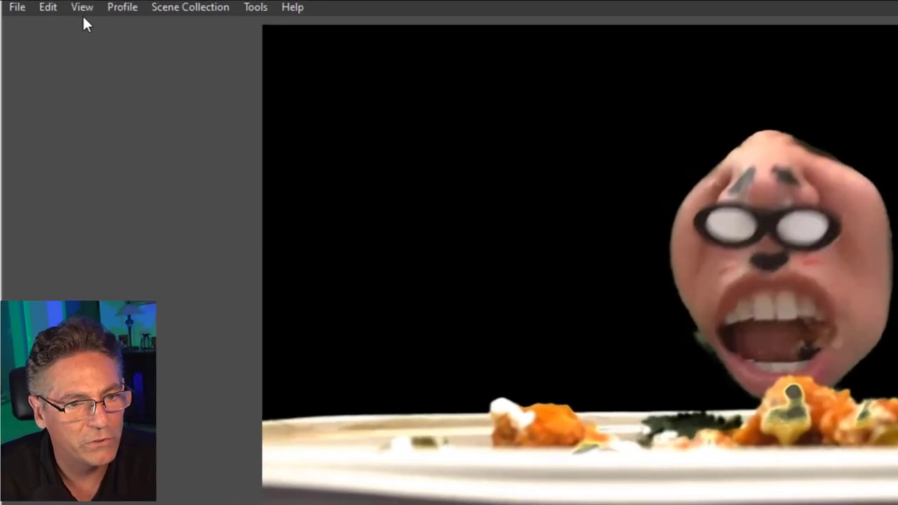
# - Show the Media Controls dock from View > Docks
pyautogui.click(81, 9)
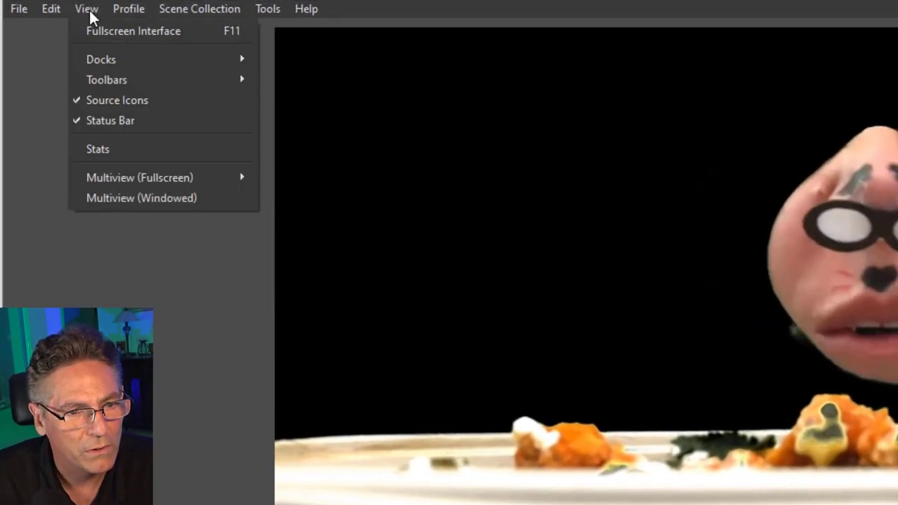
pyautogui.moveTo(106, 59)
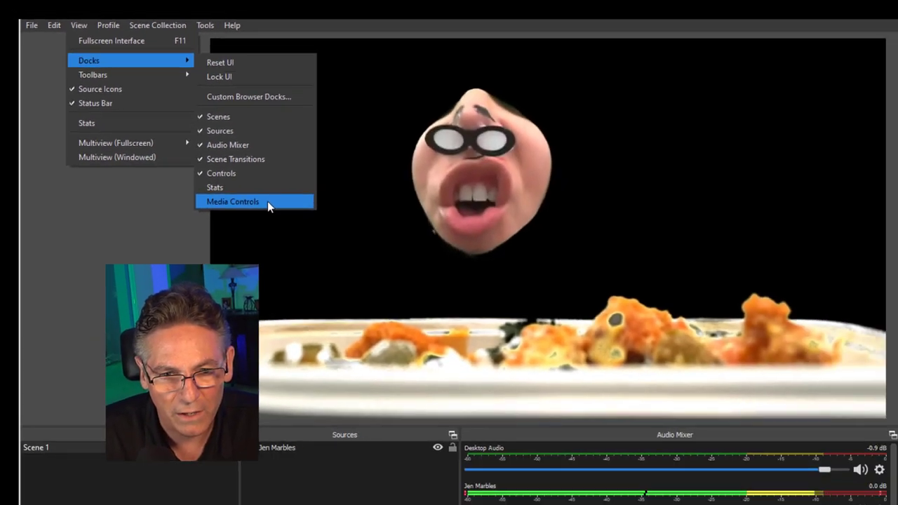
pyautogui.click(267, 201)
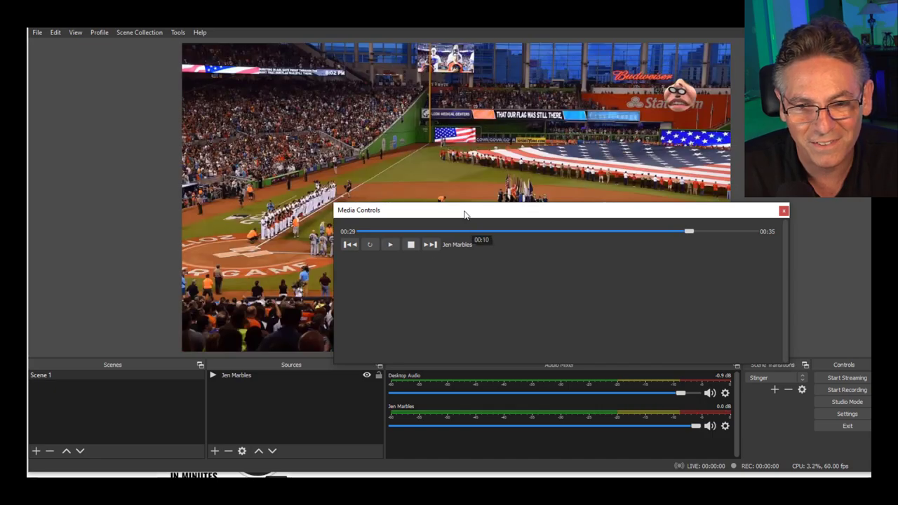
# - Move the floating Media Controls window around and stop, then restart, the clip
pyautogui.moveTo(463, 215); pyautogui.dragTo(360, 315)
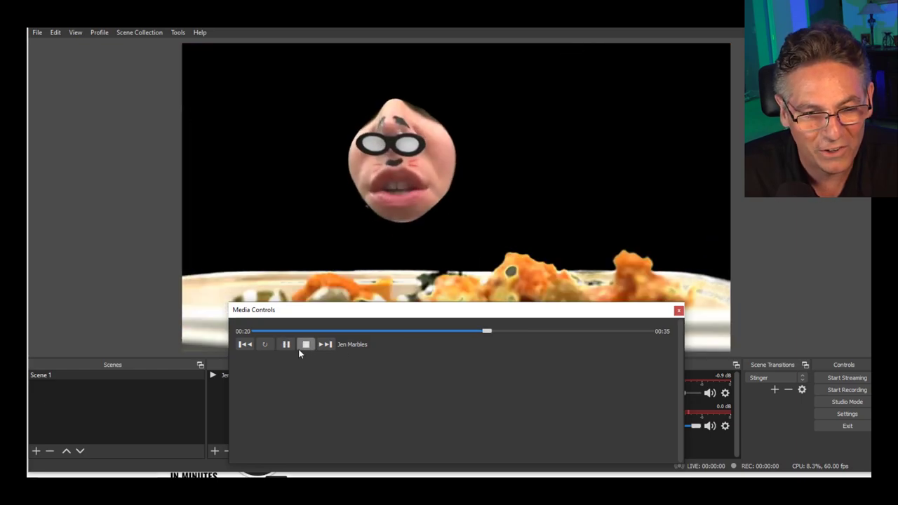
pyautogui.click(306, 344)
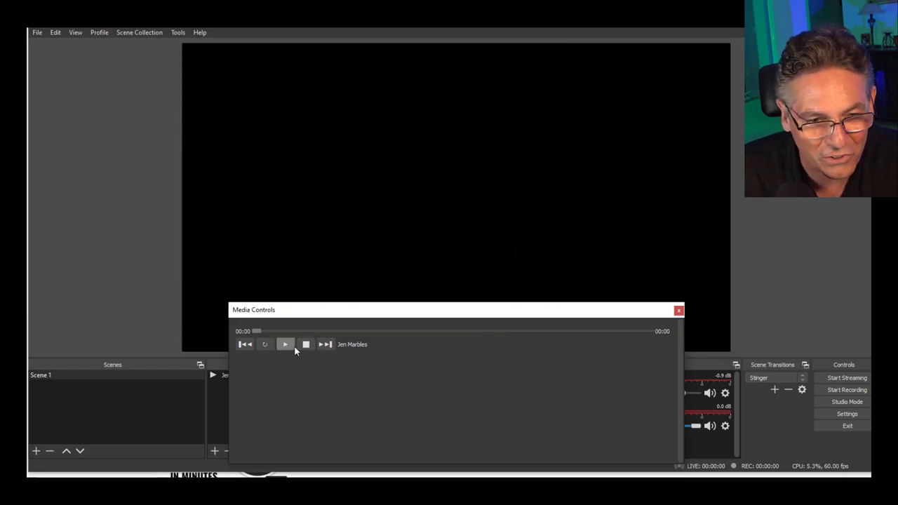
pyautogui.moveTo(589, 309); pyautogui.dragTo(703, 169)
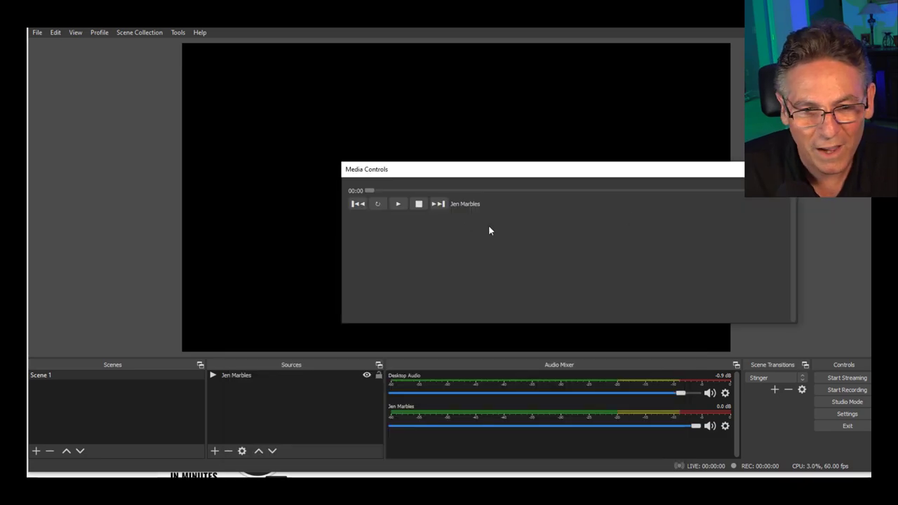
pyautogui.click(399, 204)
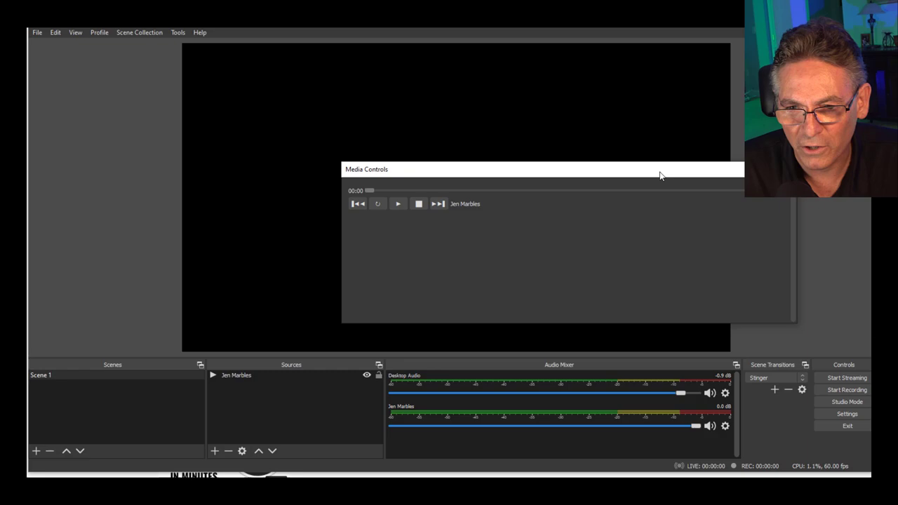
# - Dock Media Controls along the bottom row, widen it, then close and reopen it via View > Docks
pyautogui.moveTo(659, 175); pyautogui.dragTo(715, 415)
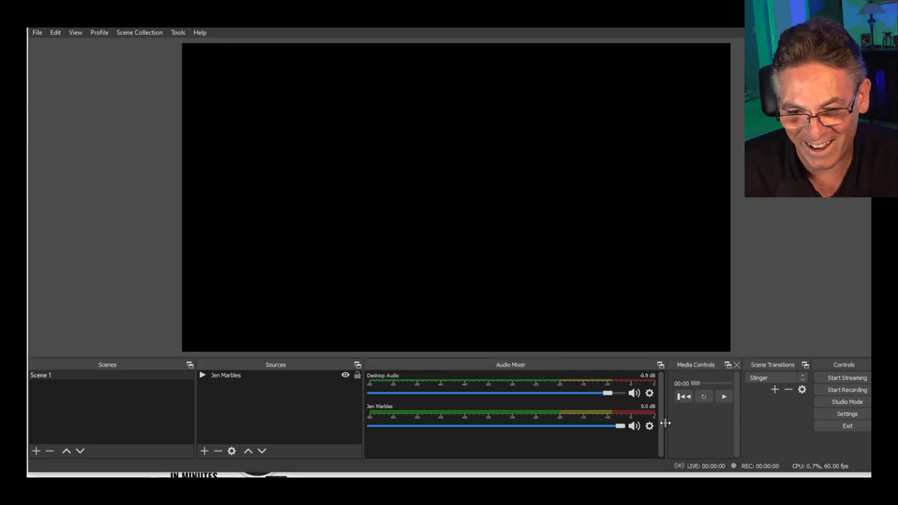
pyautogui.moveTo(665, 423); pyautogui.dragTo(362, 429)
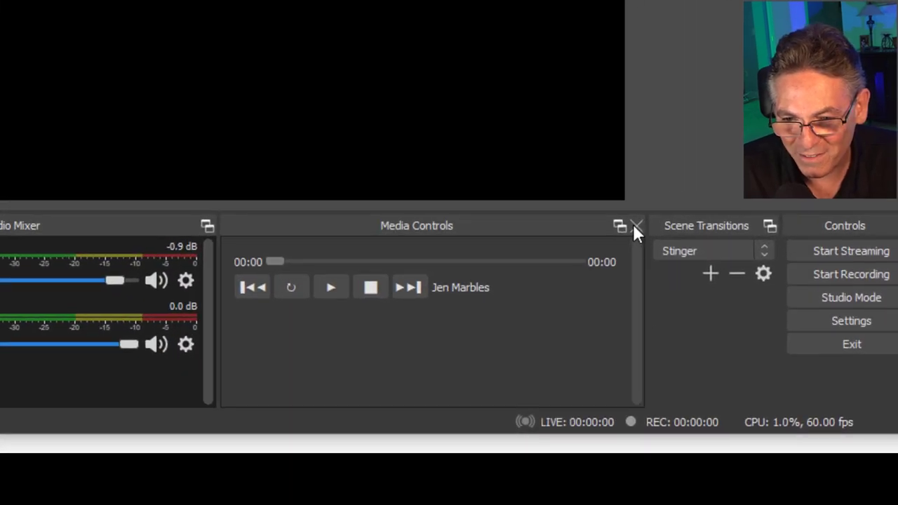
pyautogui.click(737, 365)
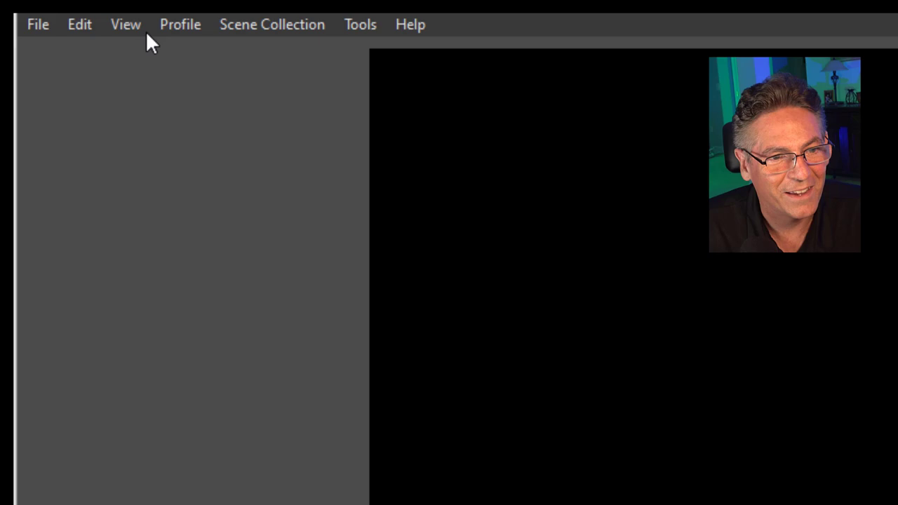
pyautogui.click(62, 18)
pyautogui.moveTo(144, 96)
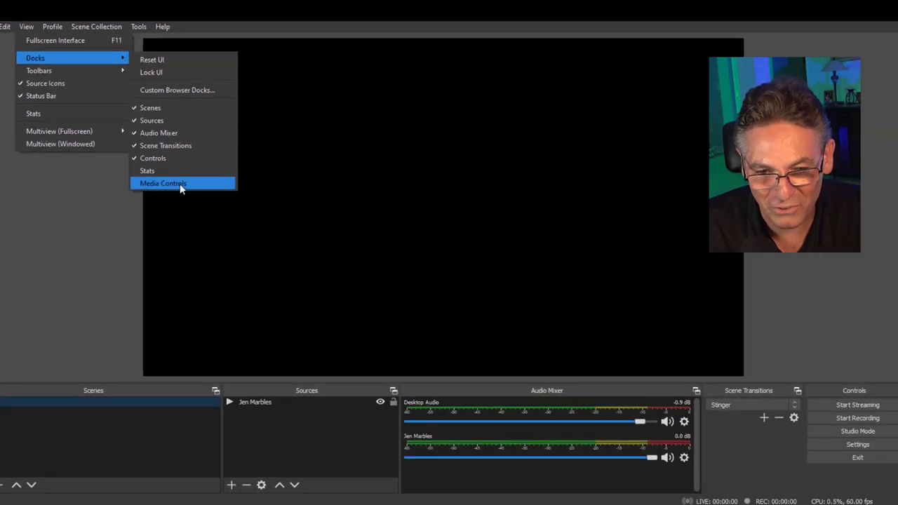
pyautogui.click(441, 356)
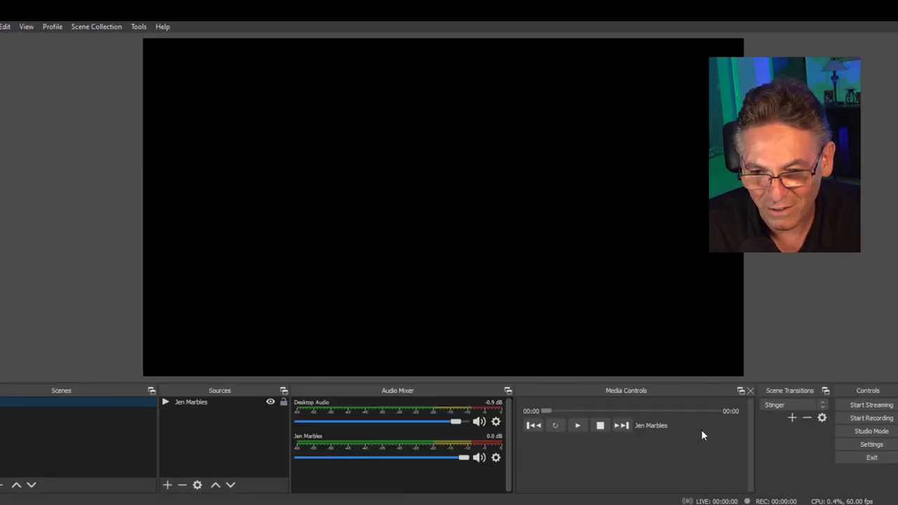
# - Stack Media Controls as a tab with the Audio Mixer, then dock it separately between Sources and Audio Mixer
pyautogui.click(741, 390)
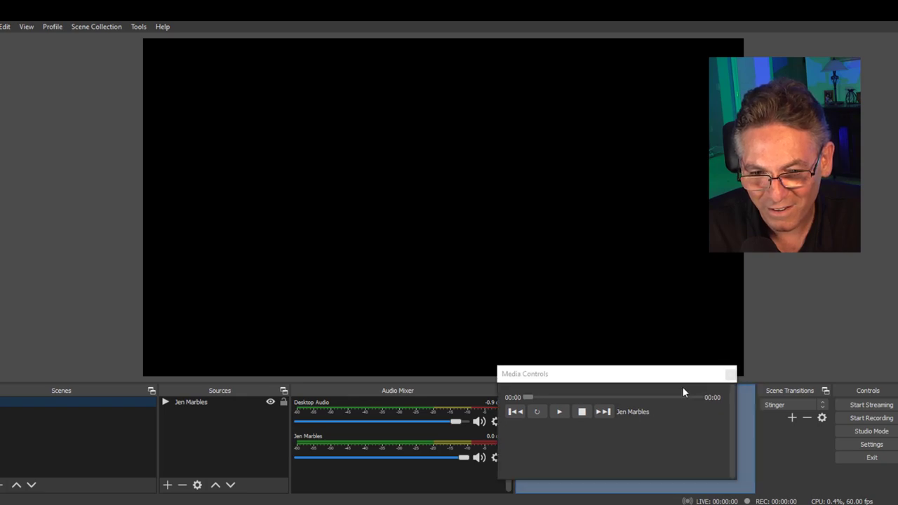
pyautogui.doubleClick(683, 388)
pyautogui.moveTo(685, 392); pyautogui.dragTo(595, 427)
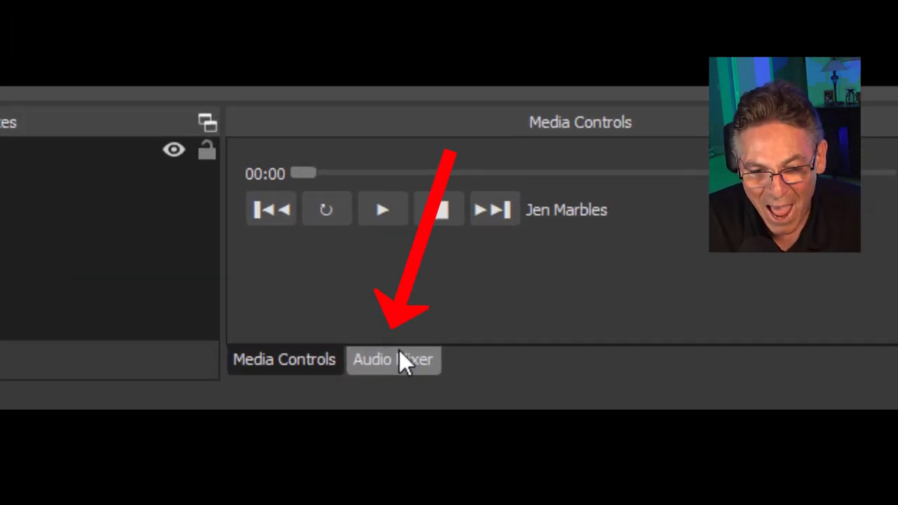
pyautogui.click(394, 362)
pyautogui.click(284, 362)
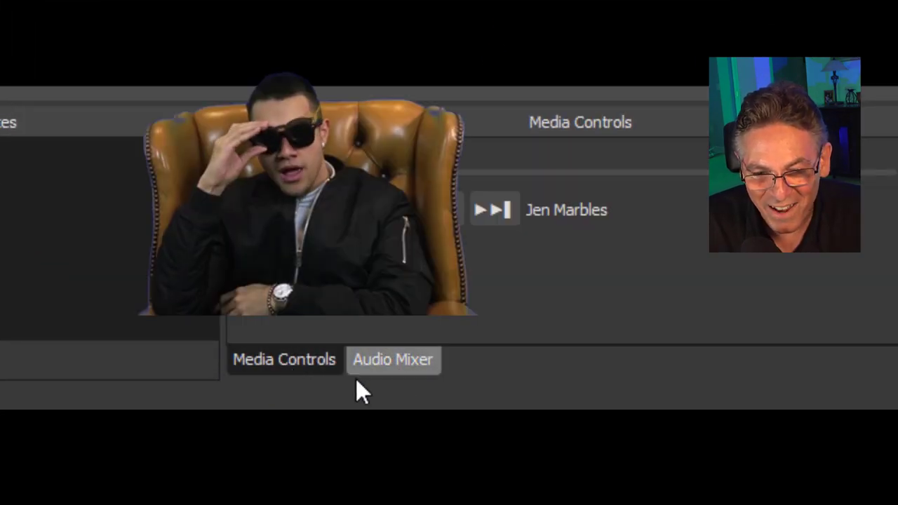
pyautogui.click(387, 359)
pyautogui.click(287, 363)
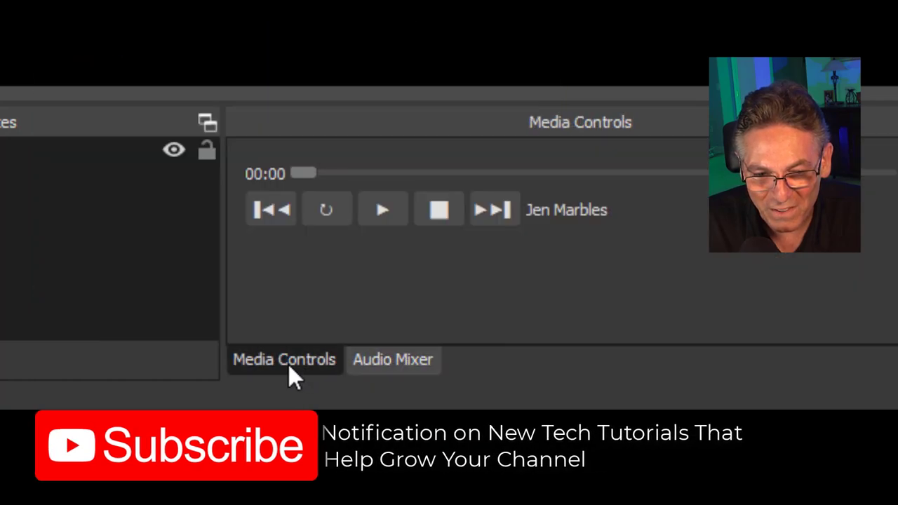
pyautogui.click(381, 363)
pyautogui.click(285, 362)
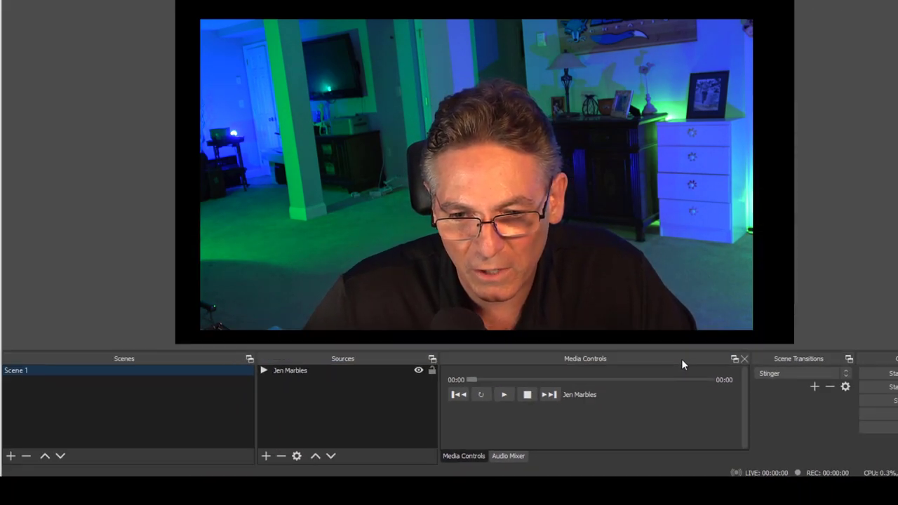
pyautogui.moveTo(821, 122); pyautogui.dragTo(231, 175)
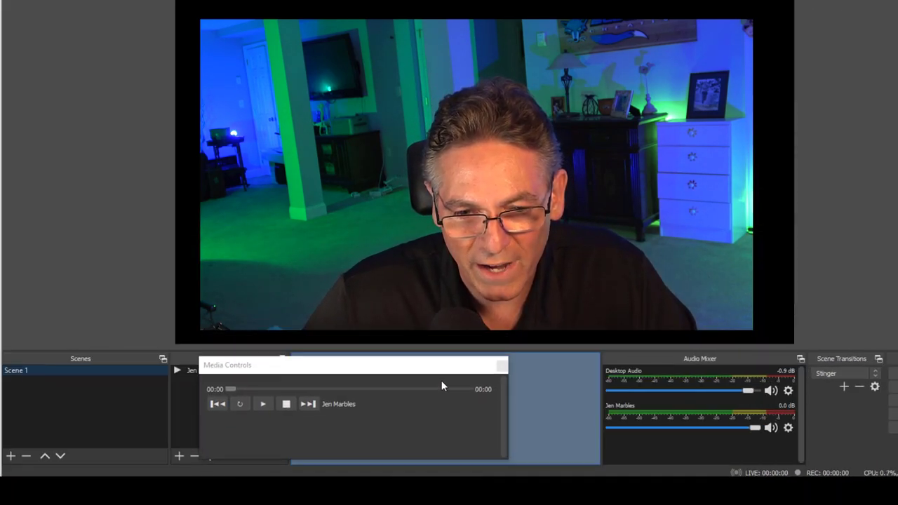
pyautogui.moveTo(442, 380); pyautogui.dragTo(505, 392)
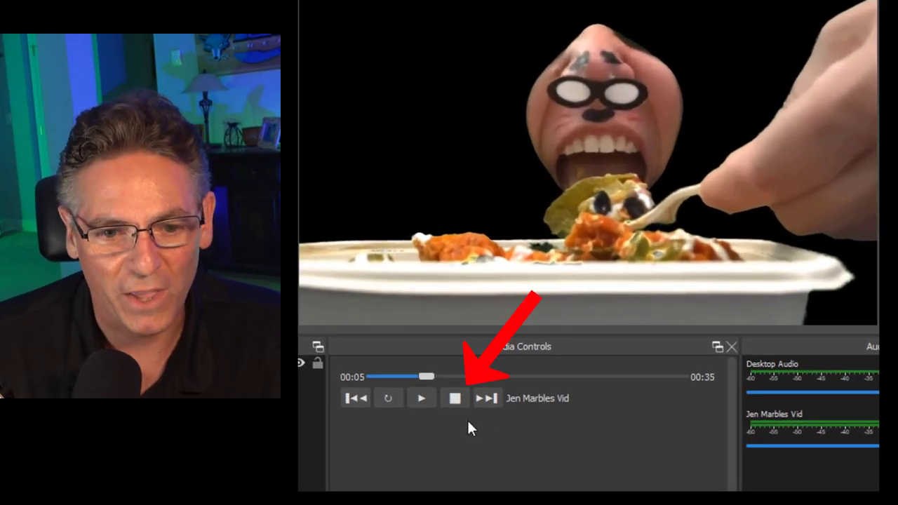
# - Stop and replay the Jen Marbles clip, scrub it forward, and pause at 00:12
pyautogui.click(455, 398)
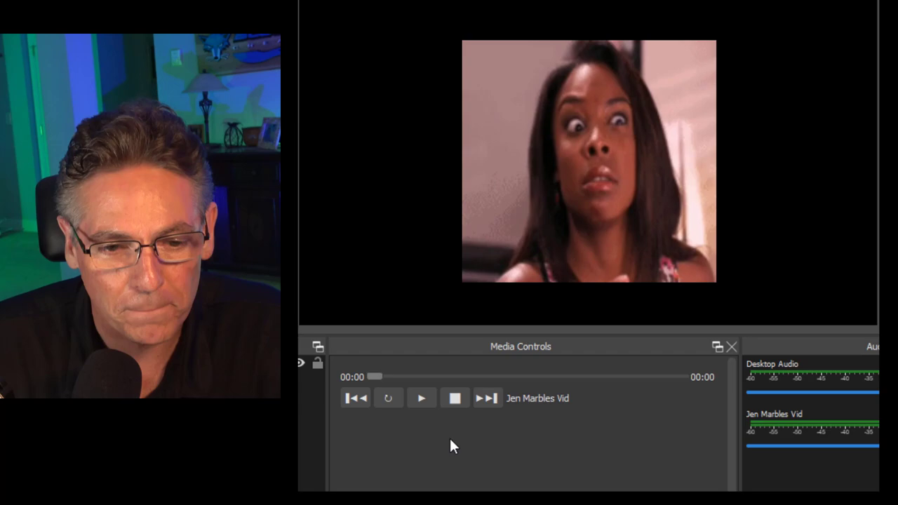
pyautogui.click(420, 405)
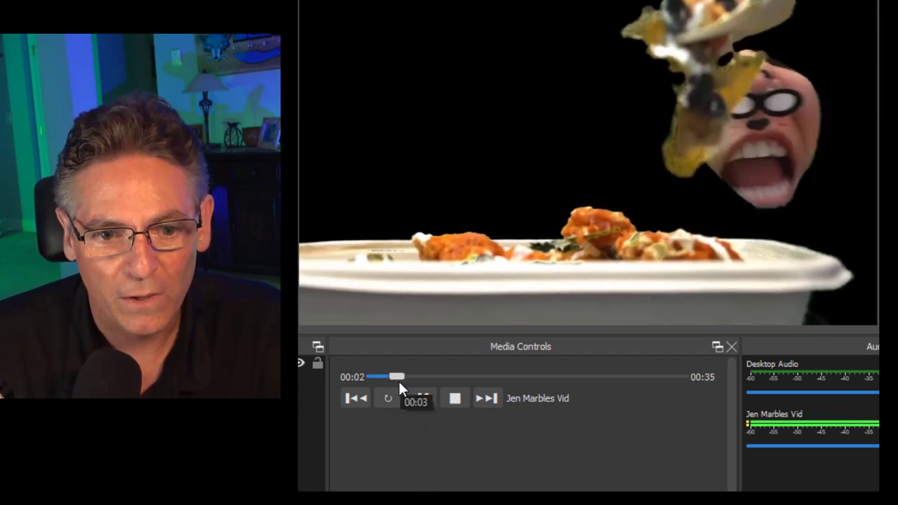
pyautogui.moveTo(401, 377); pyautogui.dragTo(414, 378)
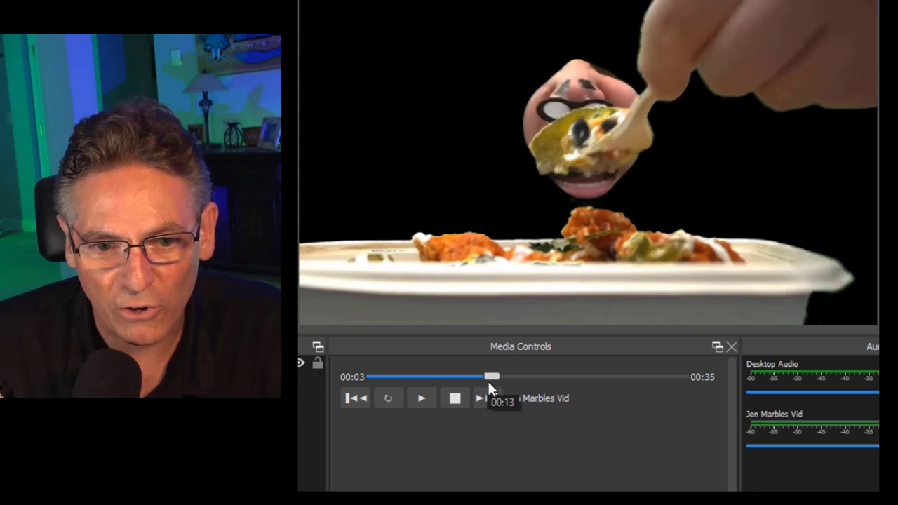
pyautogui.moveTo(489, 383); pyautogui.dragTo(505, 380)
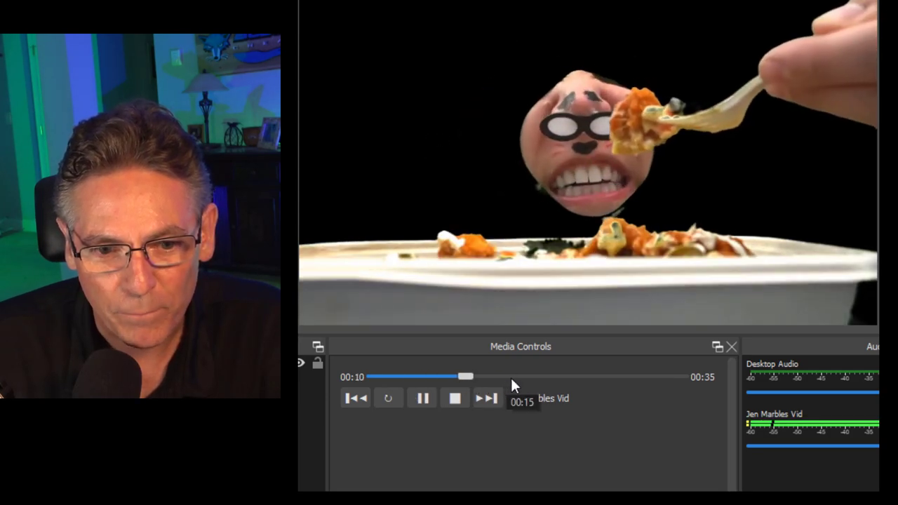
pyautogui.click(426, 399)
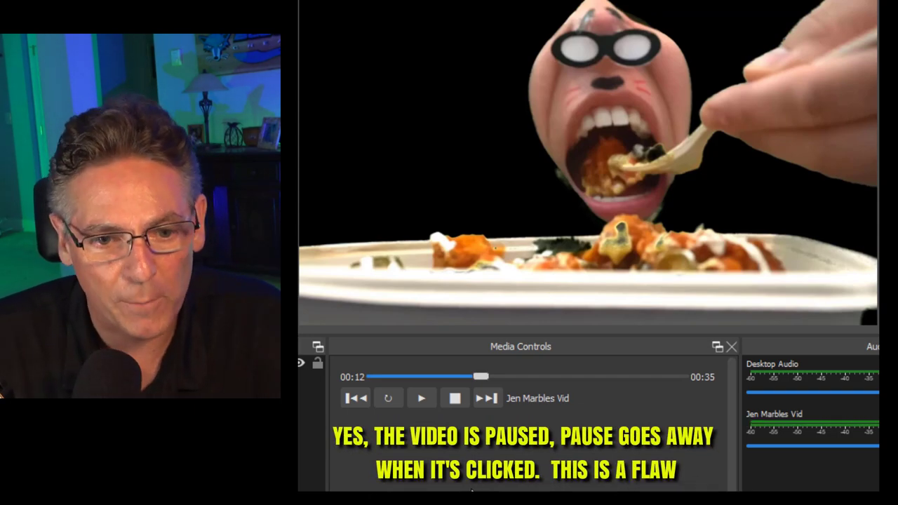
# - Toggle play/pause, then scrub the clip back and forth until it rests paused at 00:24
pyautogui.click(423, 407)
pyautogui.click(424, 407)
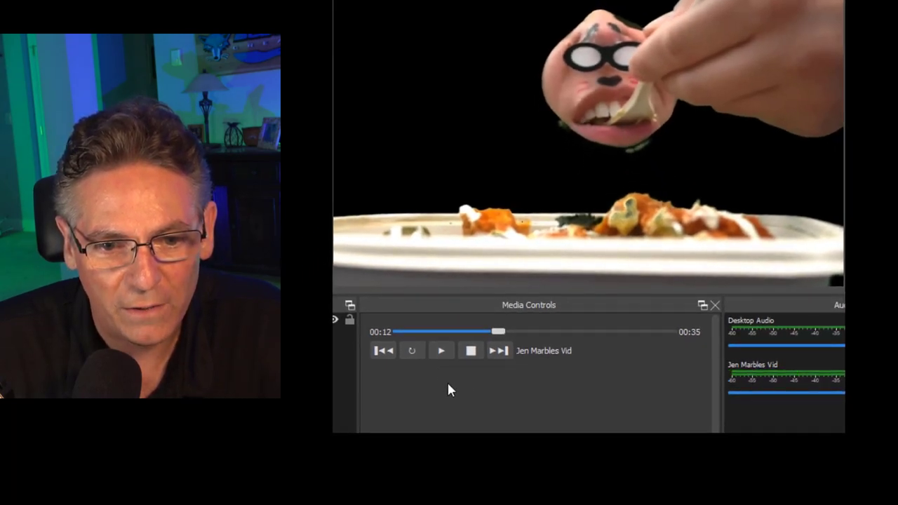
pyautogui.moveTo(453, 336); pyautogui.dragTo(562, 341)
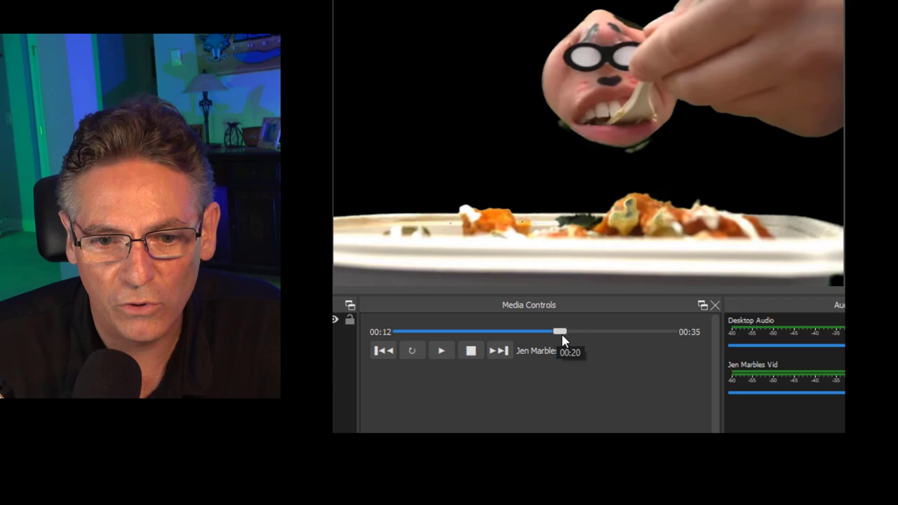
pyautogui.moveTo(632, 335); pyautogui.dragTo(578, 341)
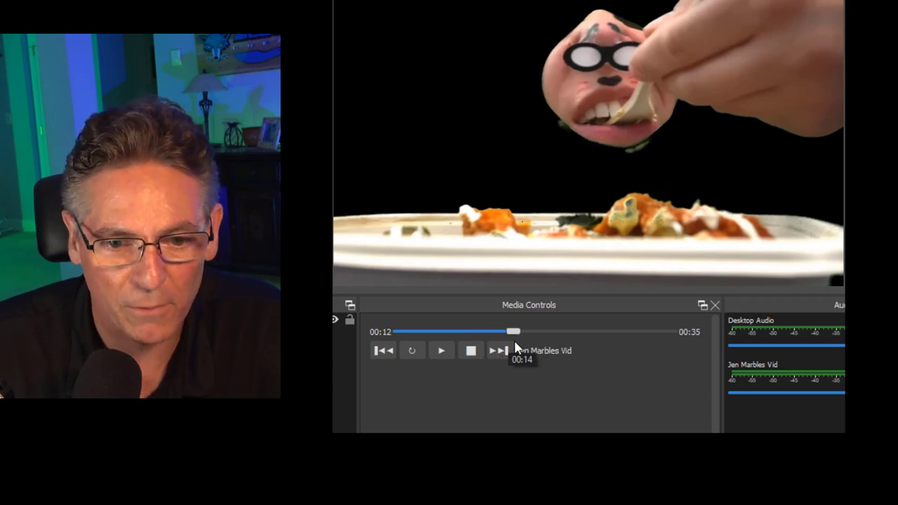
pyautogui.moveTo(515, 342); pyautogui.dragTo(557, 344)
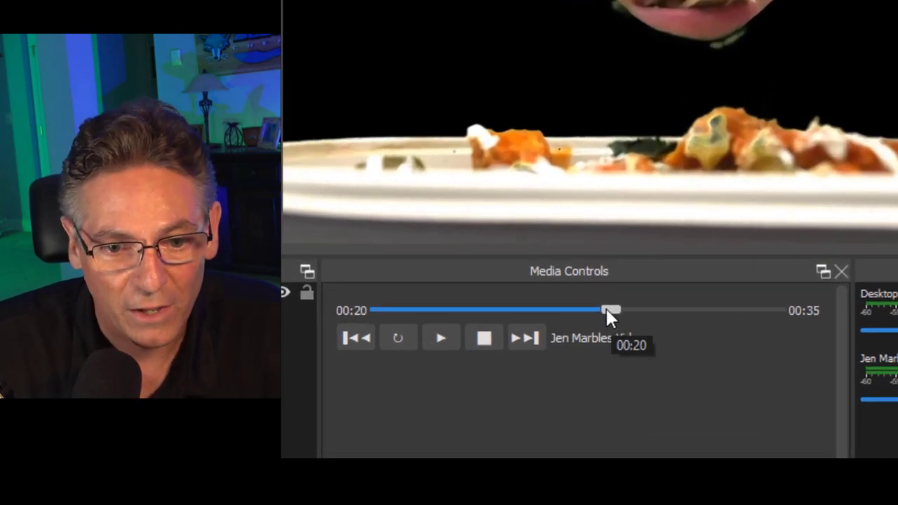
pyautogui.moveTo(554, 334); pyautogui.dragTo(578, 334)
pyautogui.moveTo(644, 309)
pyautogui.mouseDown()
pyautogui.moveTo(665, 307)
pyautogui.moveTo(658, 307)
pyautogui.mouseUp()
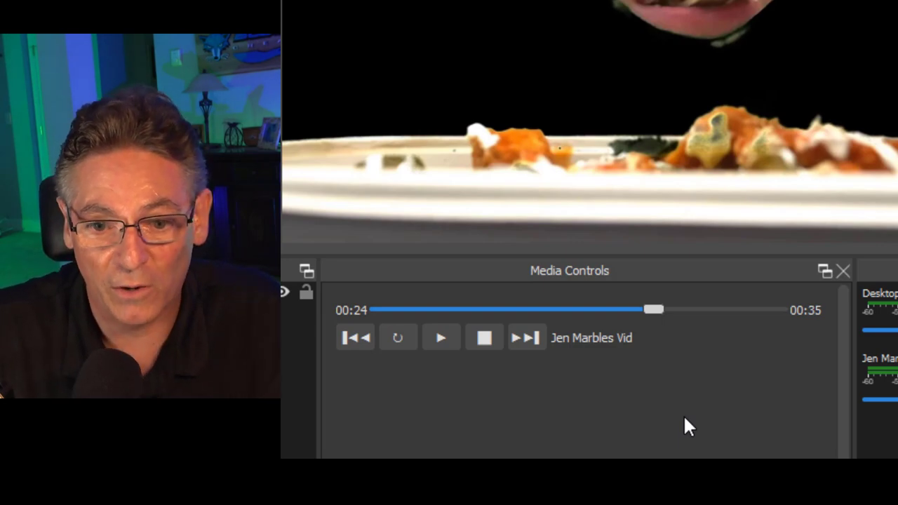
# - Play Jen Marbles Vid, pause at 00:20, then restart it and pause again at 00:17
pyautogui.click(451, 340)
pyautogui.click(454, 340)
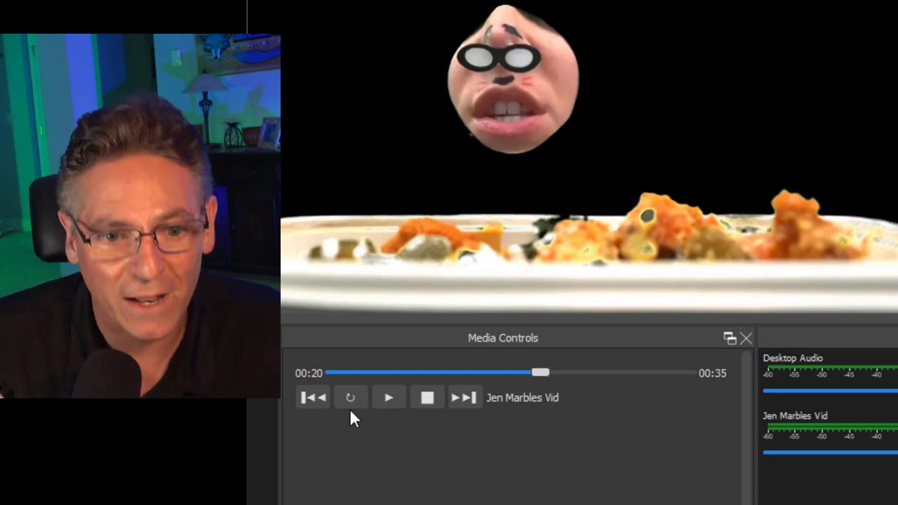
pyautogui.click(355, 398)
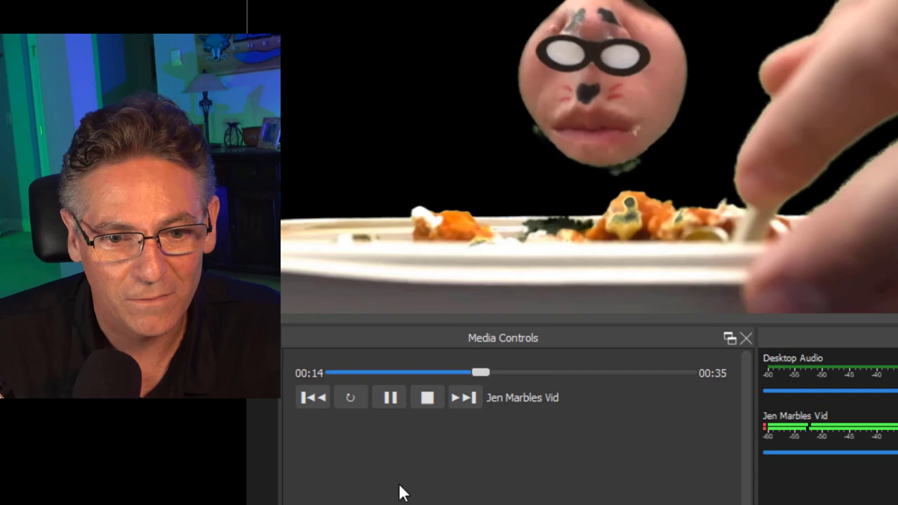
pyautogui.click(390, 397)
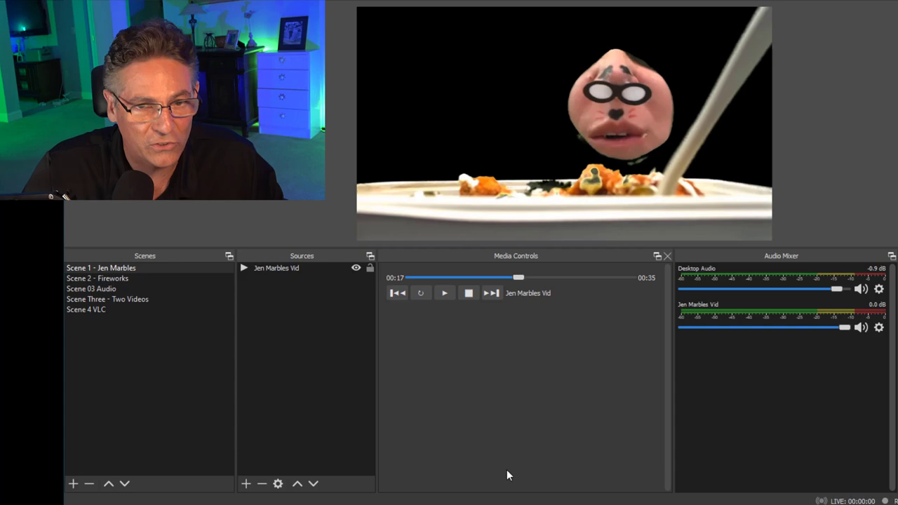
# - Switch to Scene 4 VLC, skip VLC Music to its next track and raise its volume fader
pyautogui.click(246, 484)
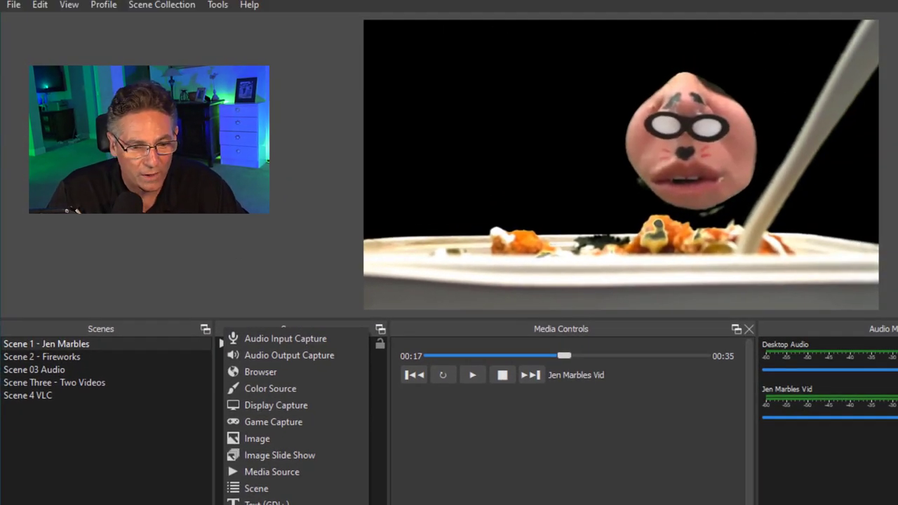
pyautogui.click(79, 452)
pyautogui.click(50, 399)
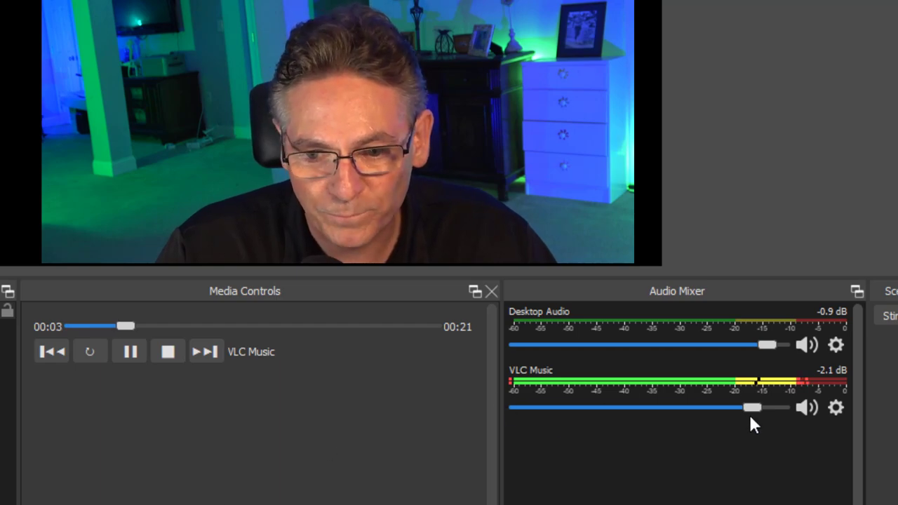
pyautogui.click(206, 353)
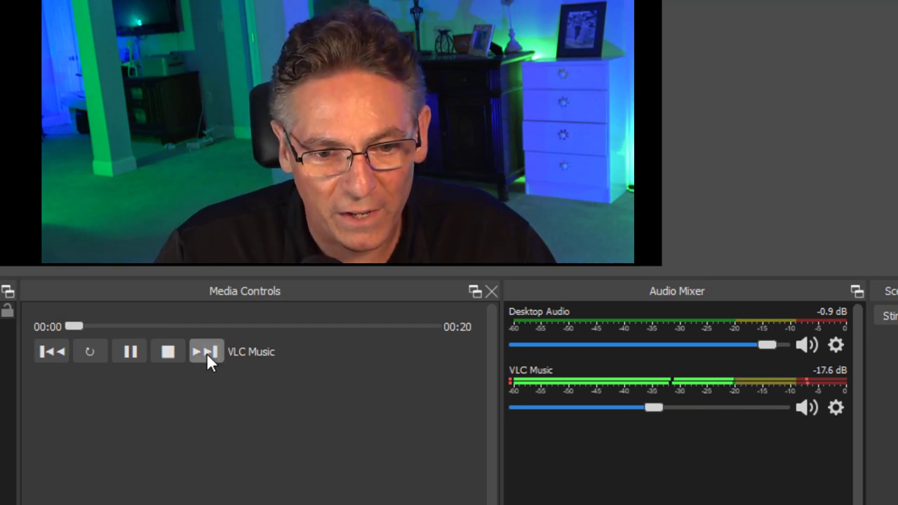
pyautogui.moveTo(656, 404); pyautogui.dragTo(717, 408)
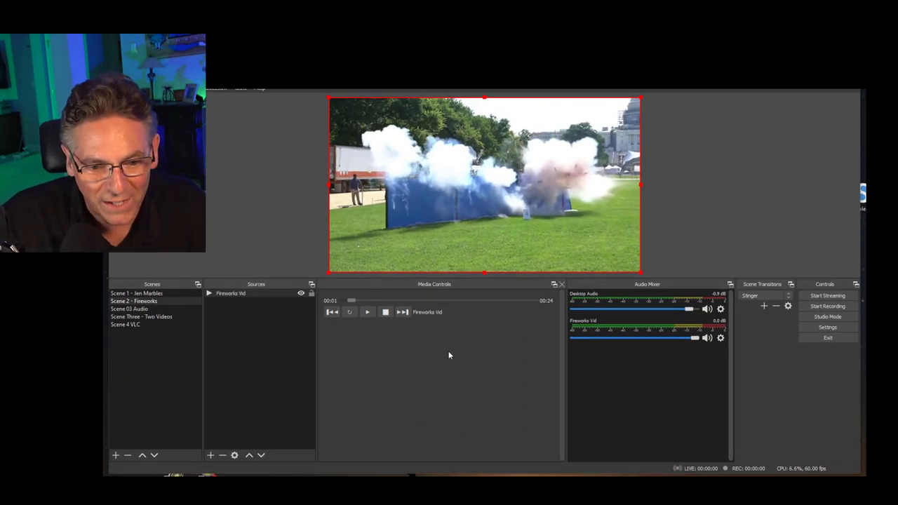
# - Turn on Time Show Decimals and Show Time Remaining in the Media Controls options
pyautogui.rightClick(448, 355)
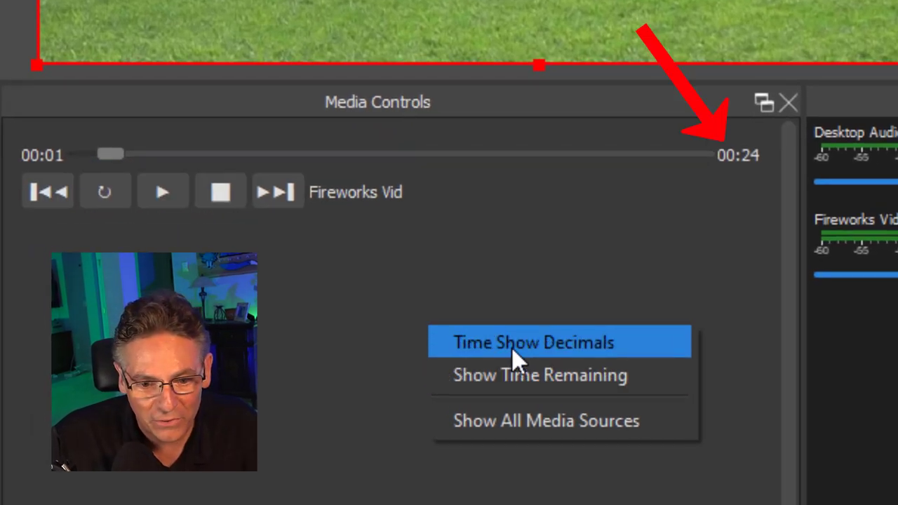
pyautogui.click(512, 347)
pyautogui.rightClick(509, 346)
pyautogui.click(535, 400)
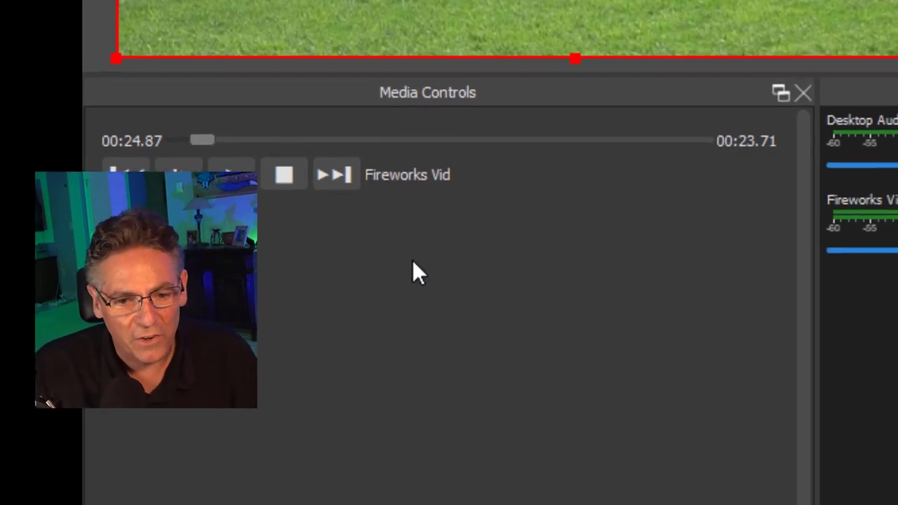
# - Toggle Show All Media Sources on, then off so only Fireworks Vid is listed
pyautogui.rightClick(412, 262)
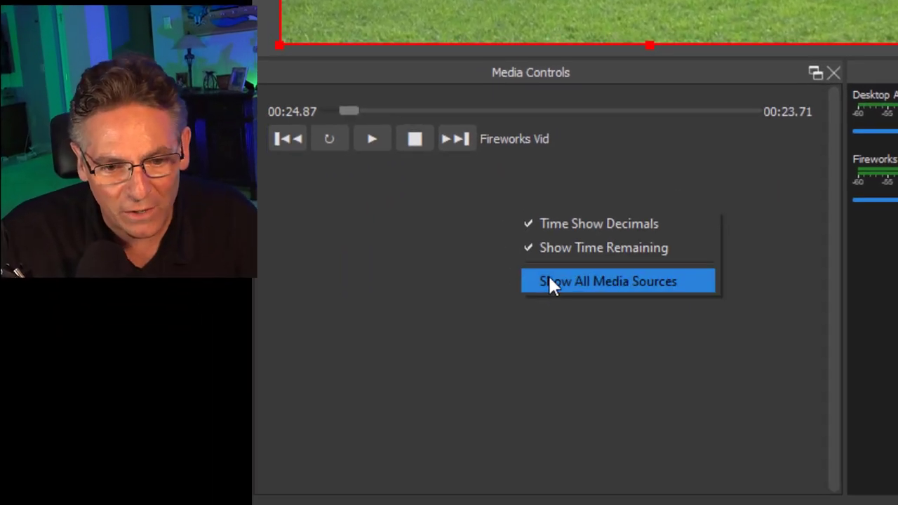
pyautogui.click(456, 351)
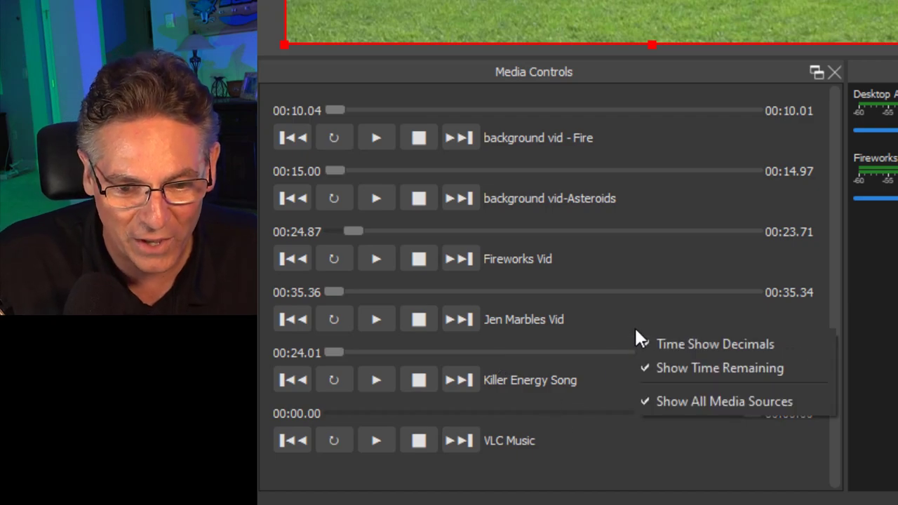
pyautogui.click(741, 401)
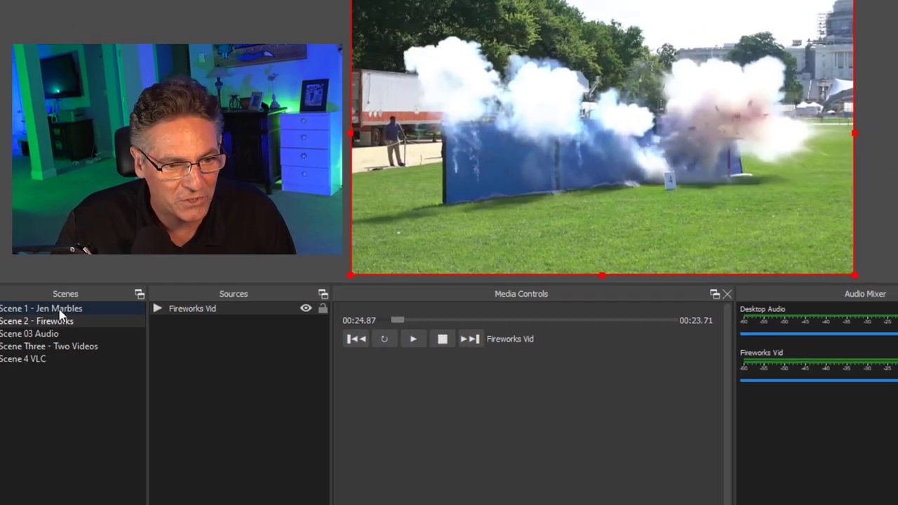
# - Switch from Scene 1 to Scene 2 and back, then pause Jen Marbles Vid at 00:33.72 remaining
pyautogui.click(71, 315)
pyautogui.click(72, 325)
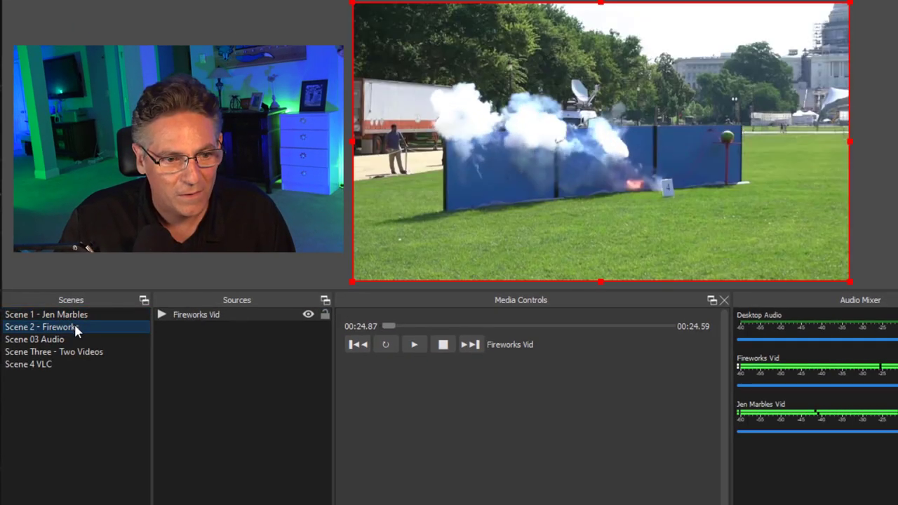
pyautogui.click(76, 316)
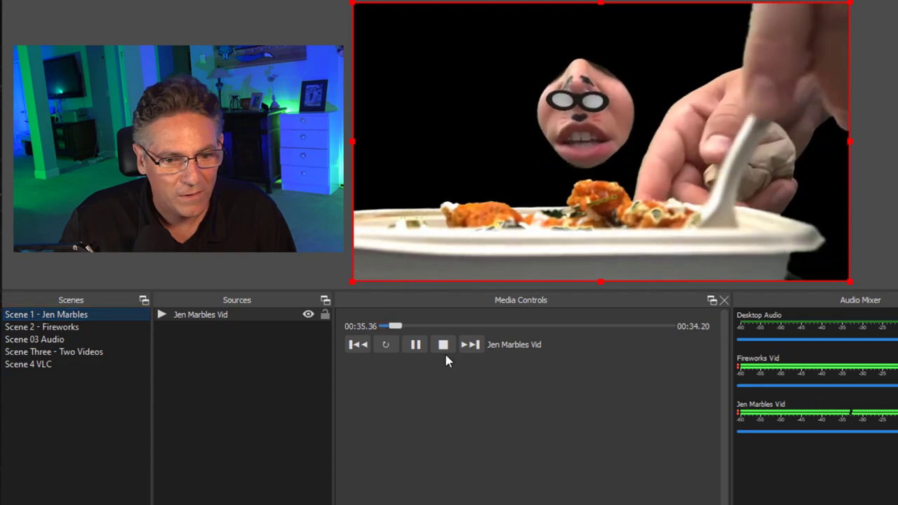
pyautogui.click(417, 344)
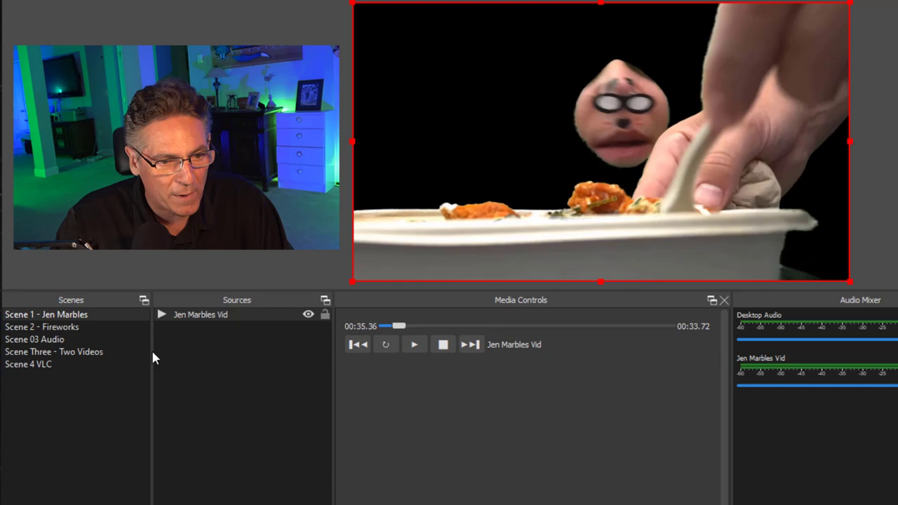
# - Uncheck 'Restart playback when source becomes active' in the Jen Marbles Vid properties
pyautogui.rightClick(197, 317)
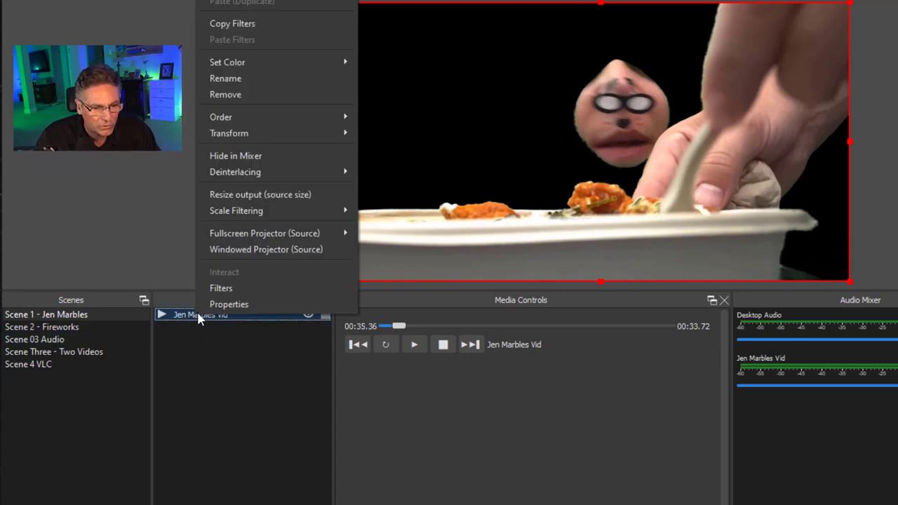
pyautogui.click(226, 303)
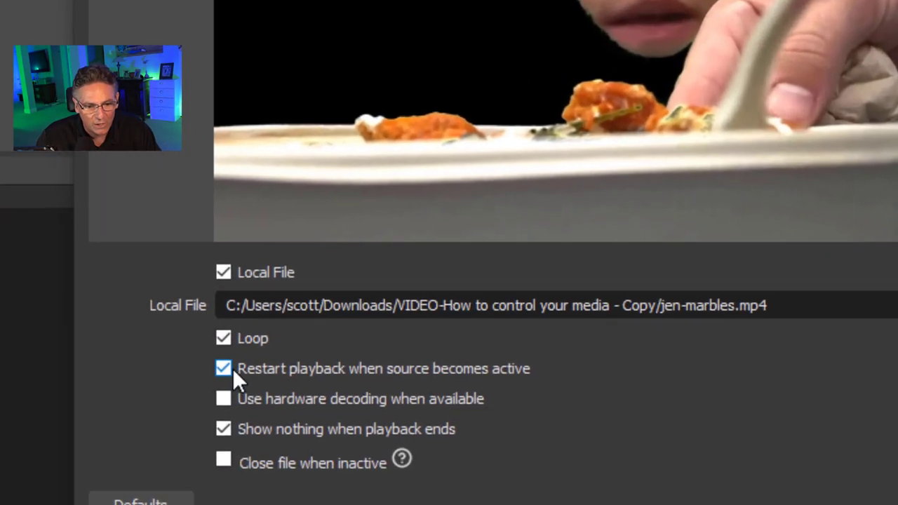
pyautogui.click(370, 407)
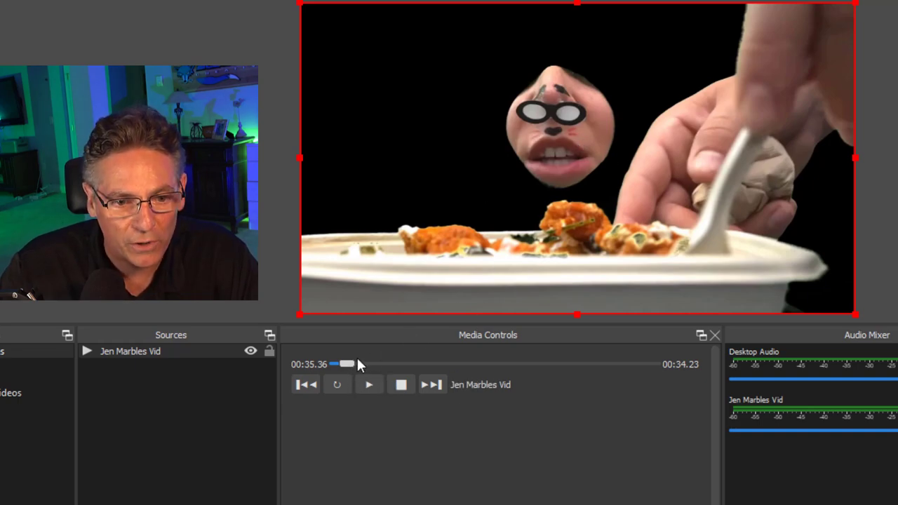
# - Scrub Jen Marbles Vid back near its start to 00:00.35 on the seek bar
pyautogui.click(338, 364)
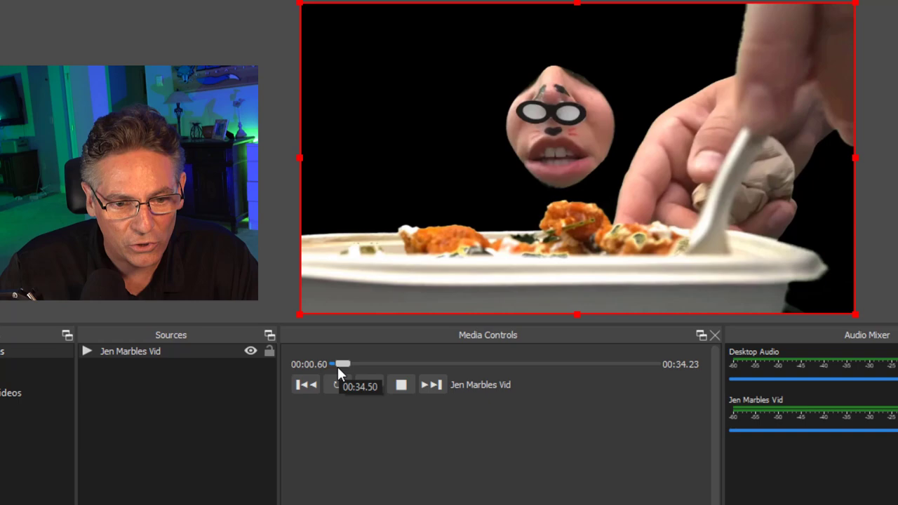
pyautogui.click(330, 364)
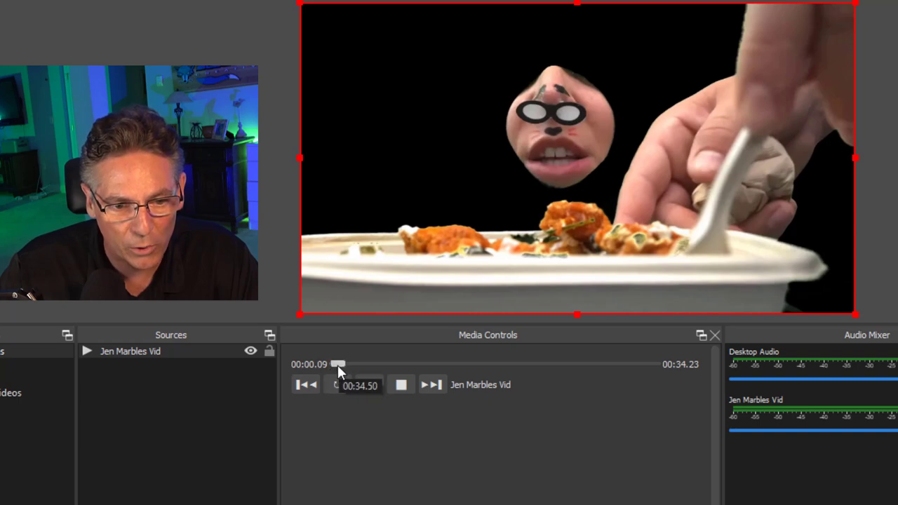
pyautogui.click(333, 364)
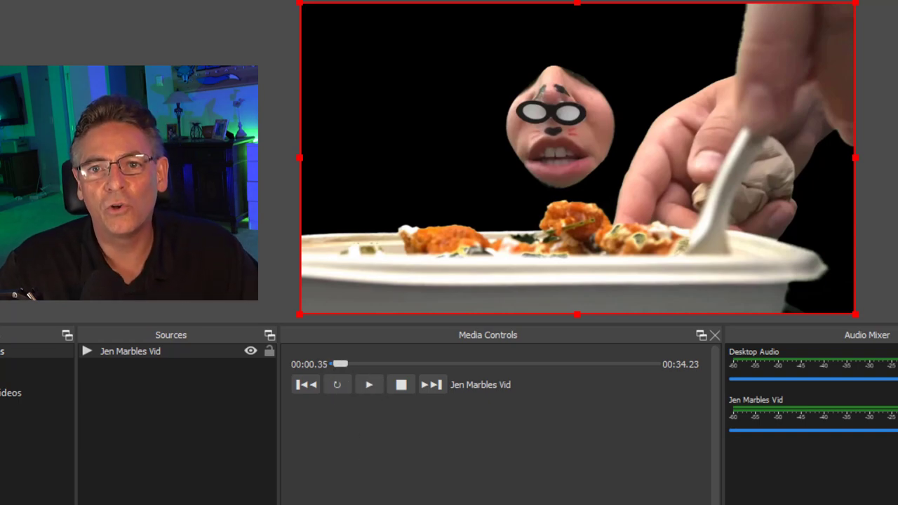